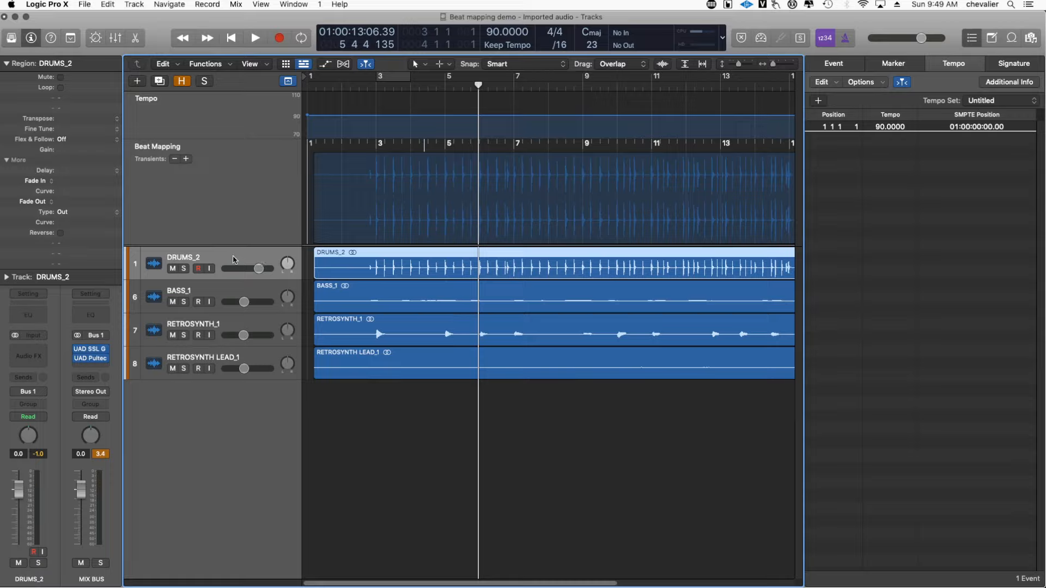
Collapse the region settings and analyze the transients of the DRUMS_2 region in the Beat Mapping track.
left_click(7, 64)
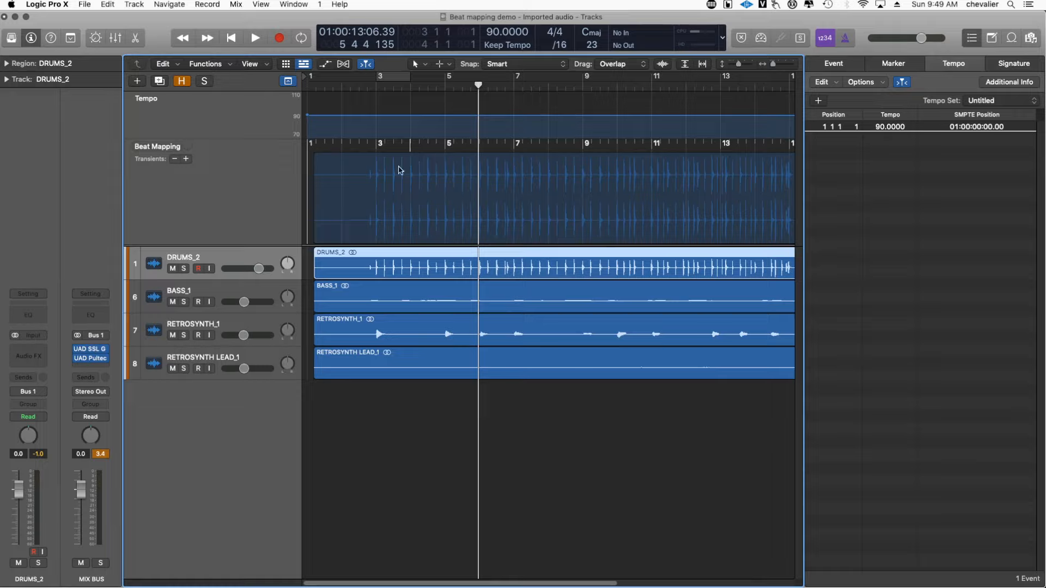
left_click(576, 289)
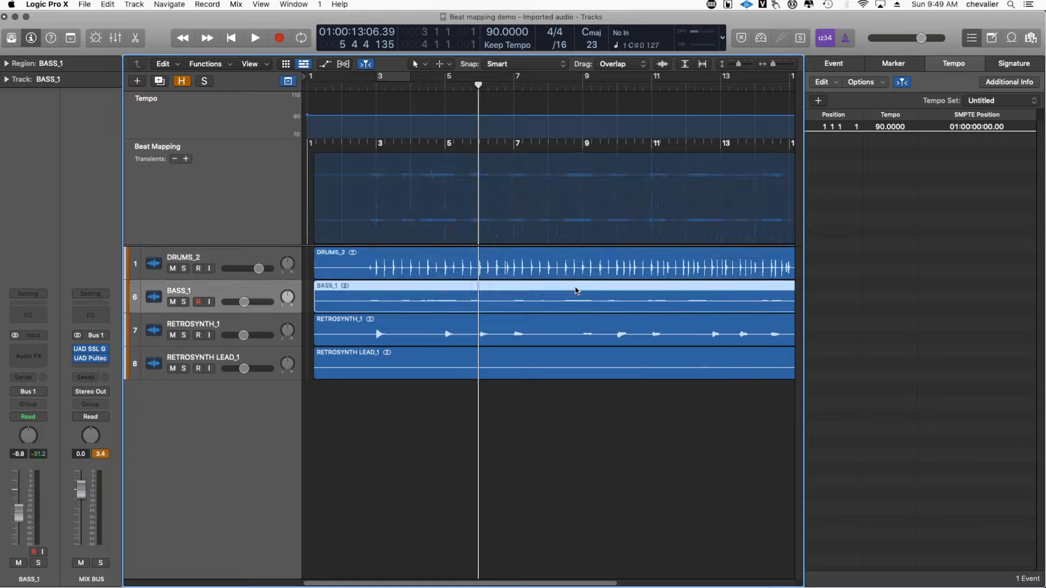
left_click(568, 263)
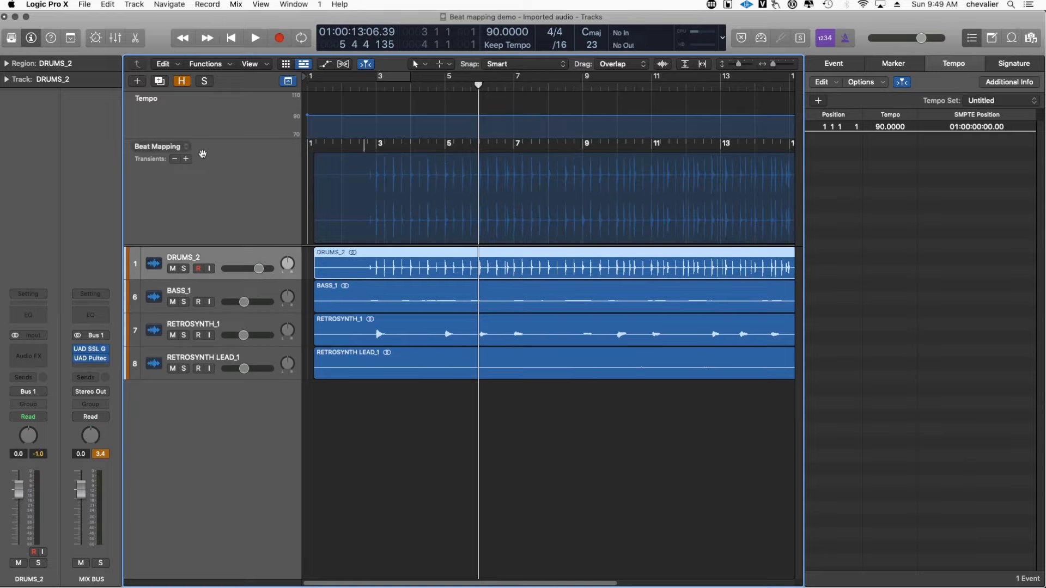
left_click(176, 153)
left_click(191, 168)
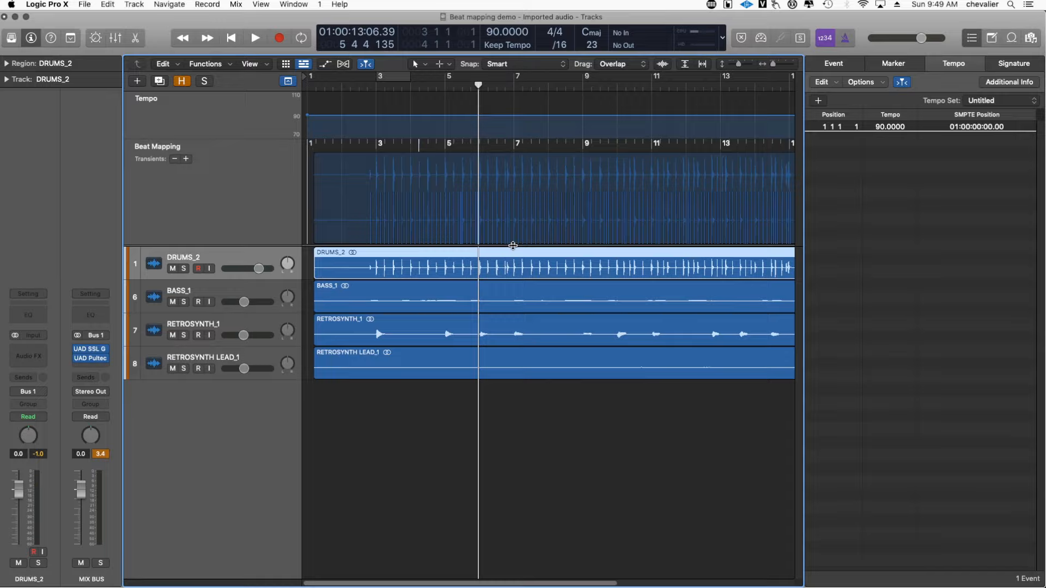
Play the song from bar 3 with the drum transients enlarged to check how the hits line up with the grid.
left_click(376, 86)
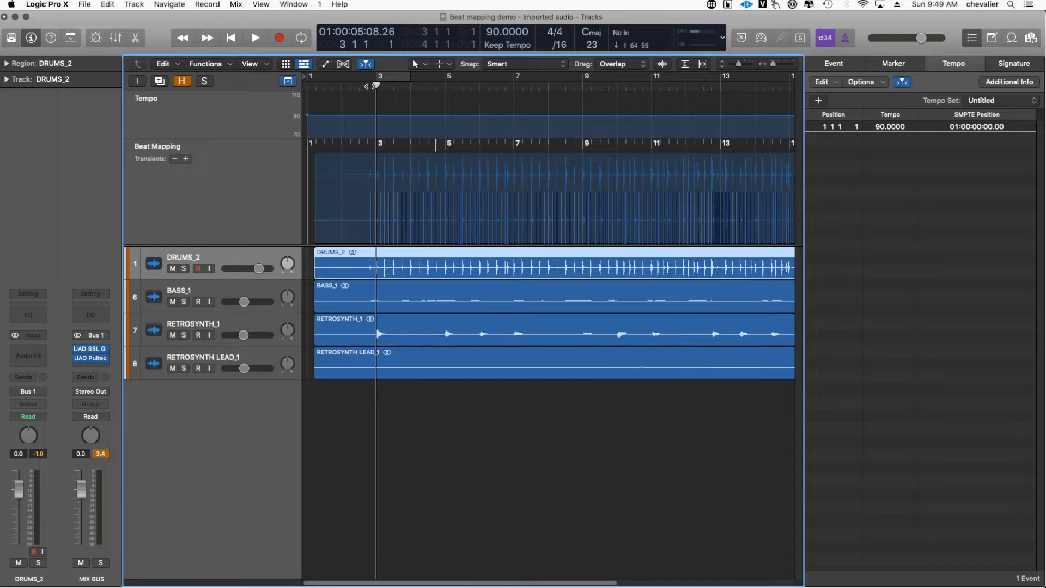
key("super+Right")
key("super+Right")
key("super+Right")
key("super+Right")
key("super+Right")
key("super+Right")
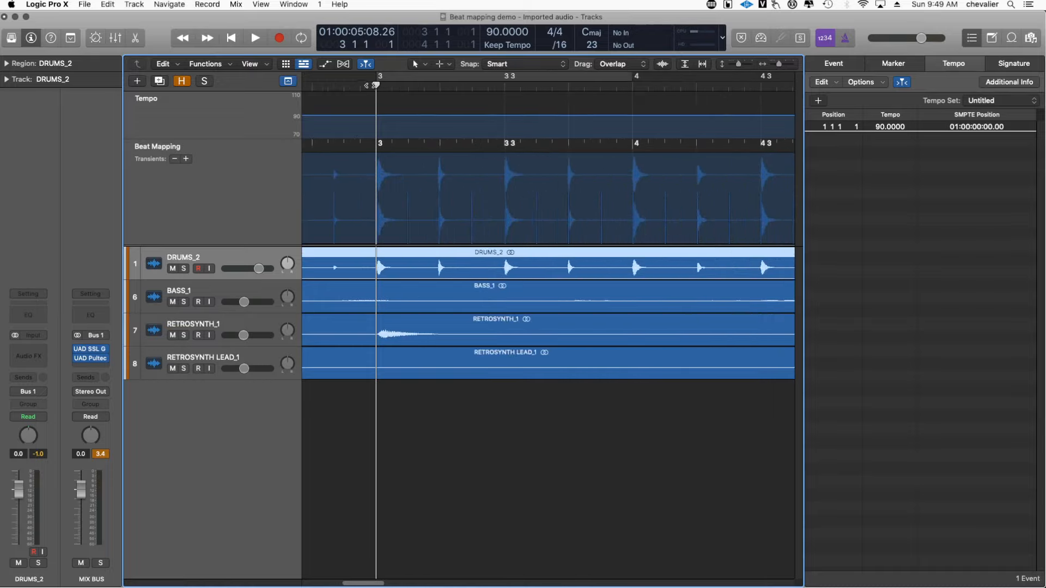
key("space")
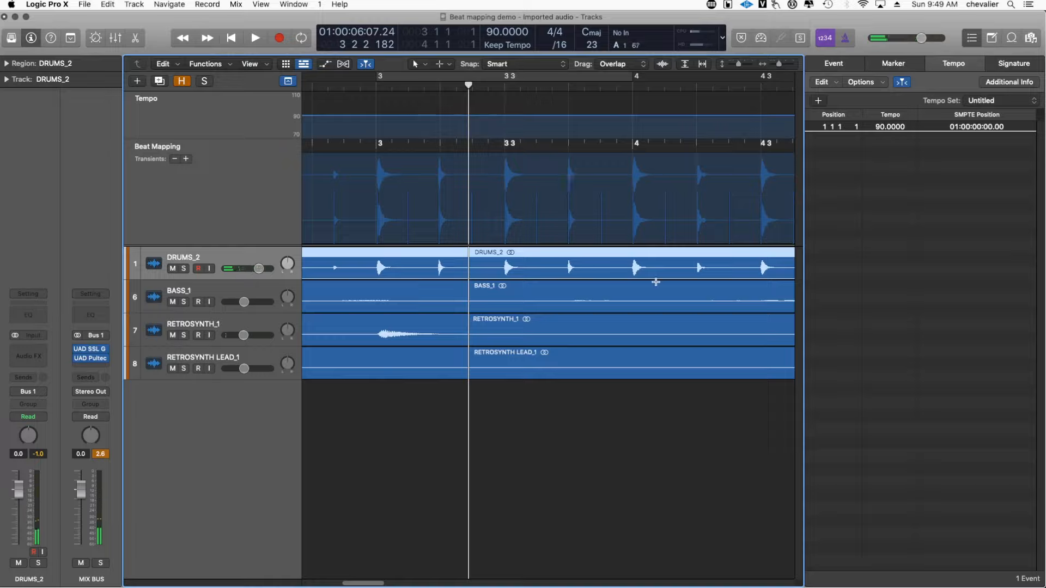
Play the passage from bar 10 into bar 11 against the metronome and switch the metronome off.
key("period")
key("period")
key("period")
key("period")
key("period")
key("period")
key("period")
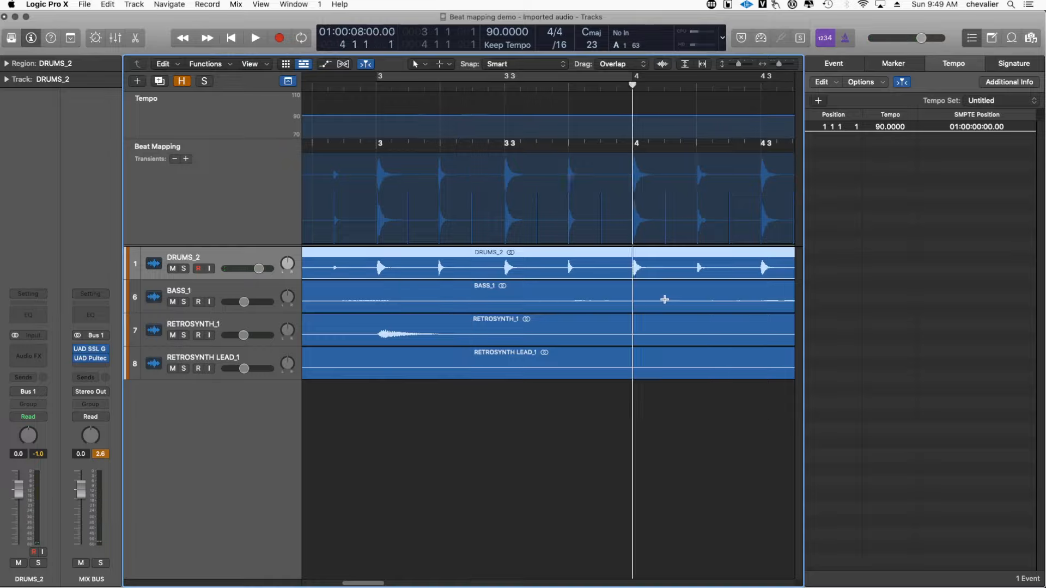
key("period")
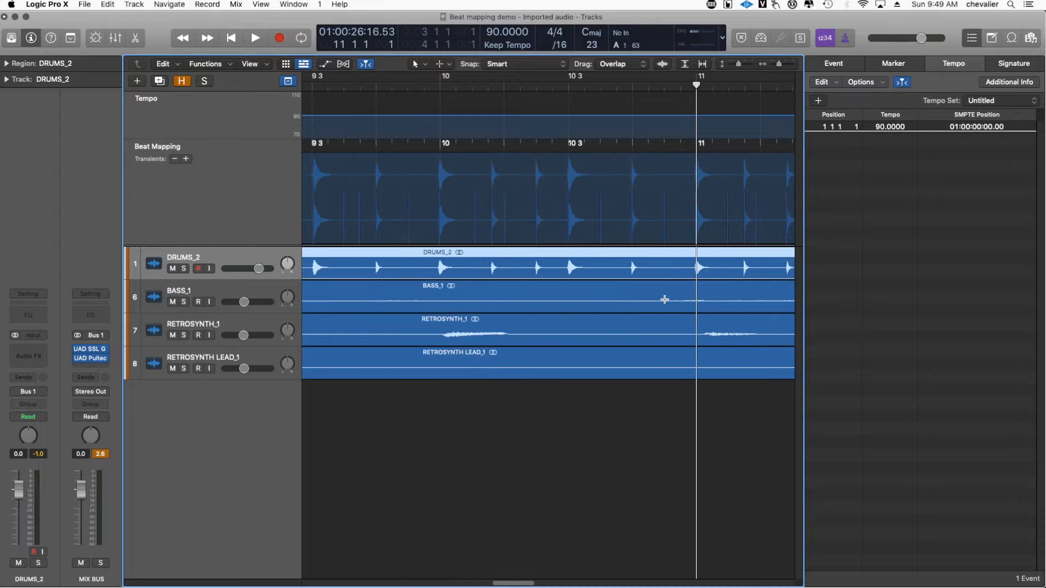
key("comma")
key("space")
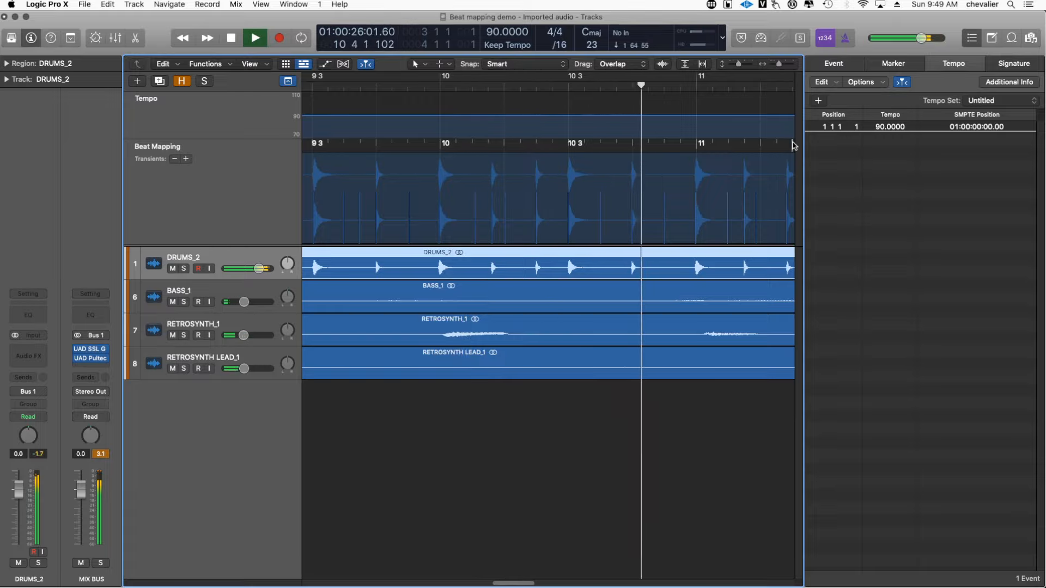
key("space")
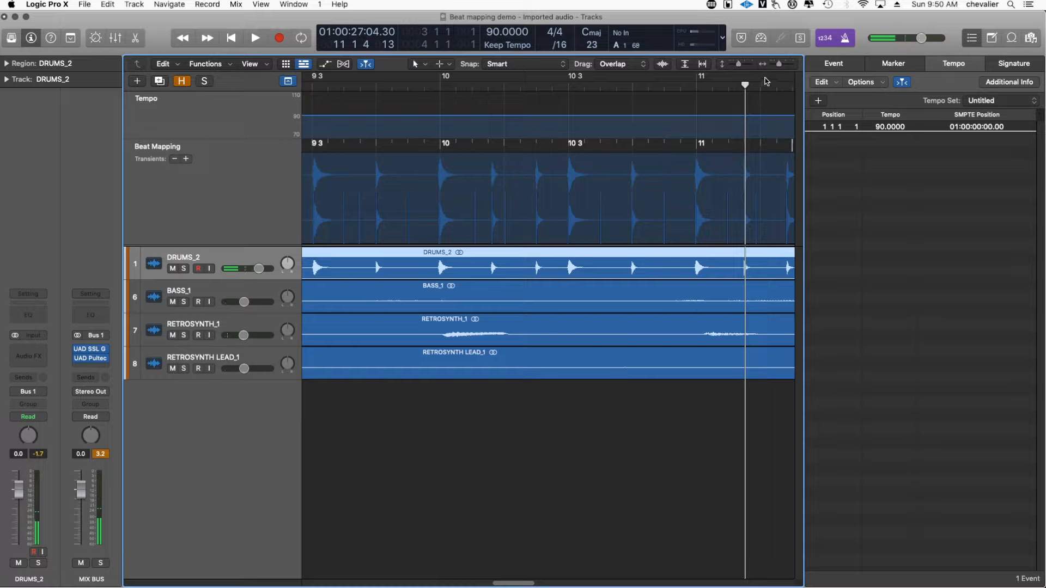
left_click(839, 48)
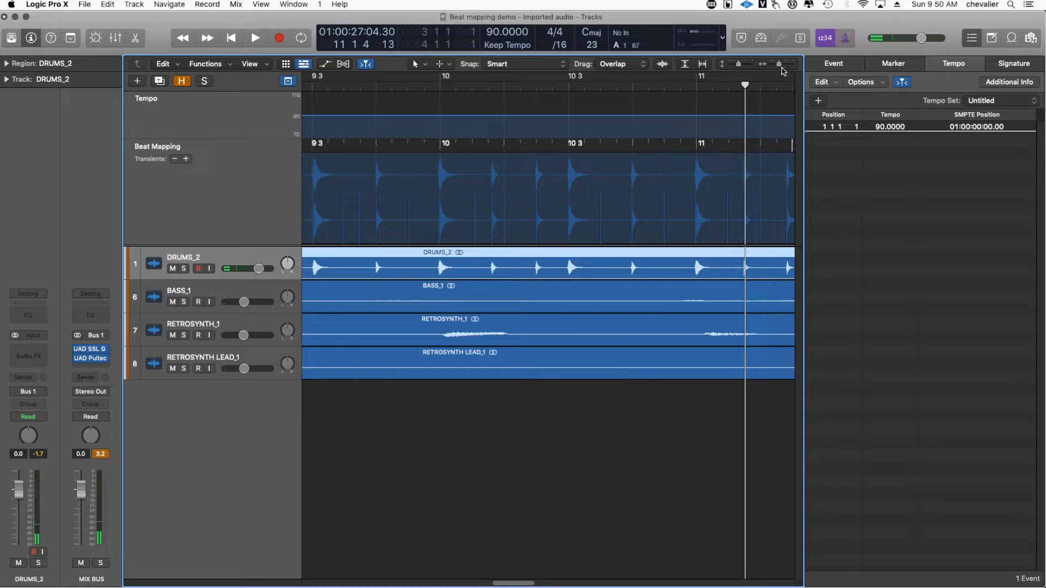
Solo the RETROSYNTH_1 track, leaving it unmuted.
left_click(197, 331)
left_click(173, 335)
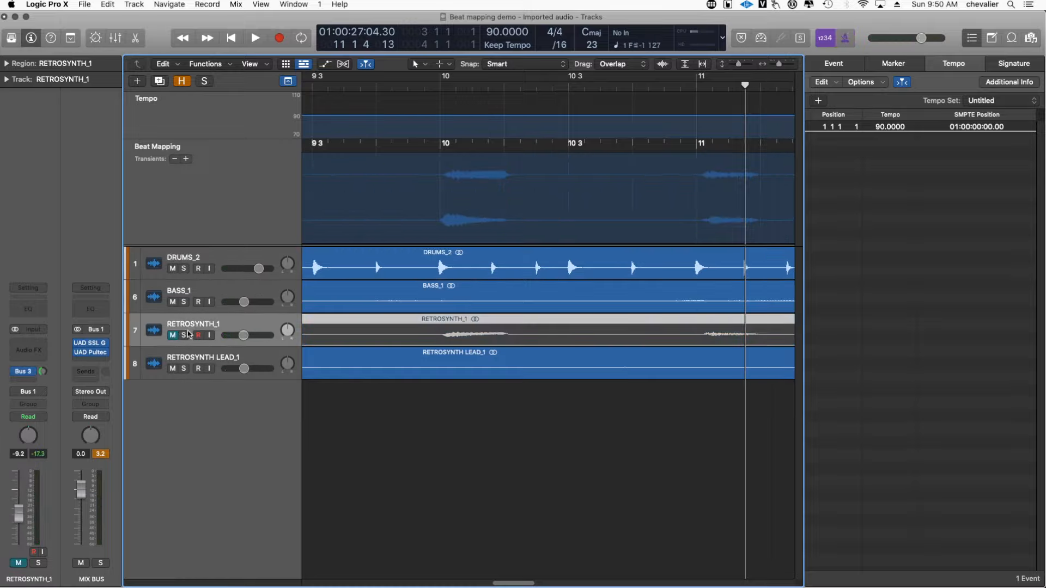
left_click(173, 335)
left_click(183, 335)
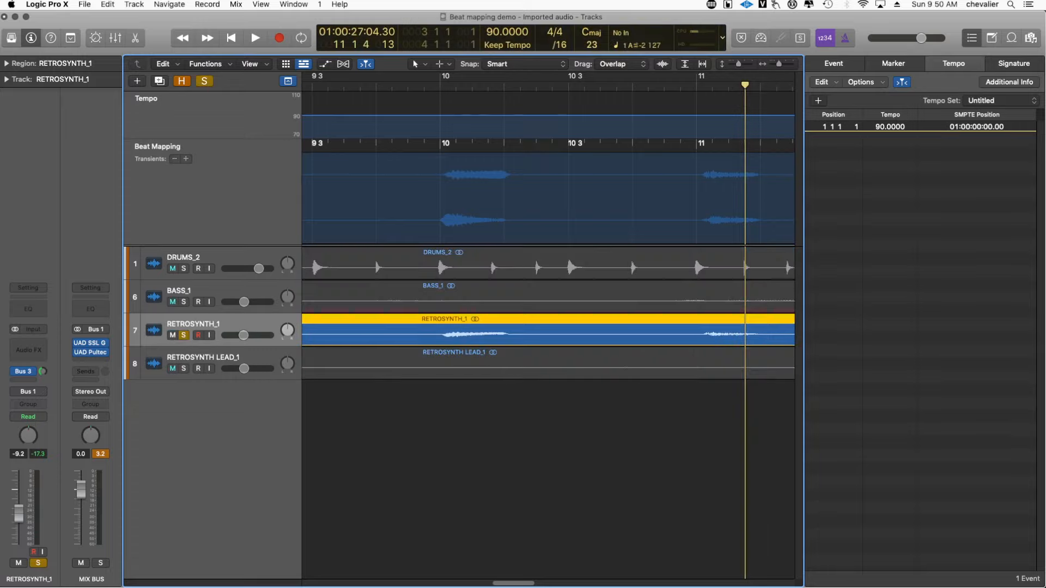
Open the Sigmund delay on RETROSYNTH_1's Bus 3 send, listen to the soloed synth through it, and close the plug-in.
left_click(27, 371)
left_click(91, 357)
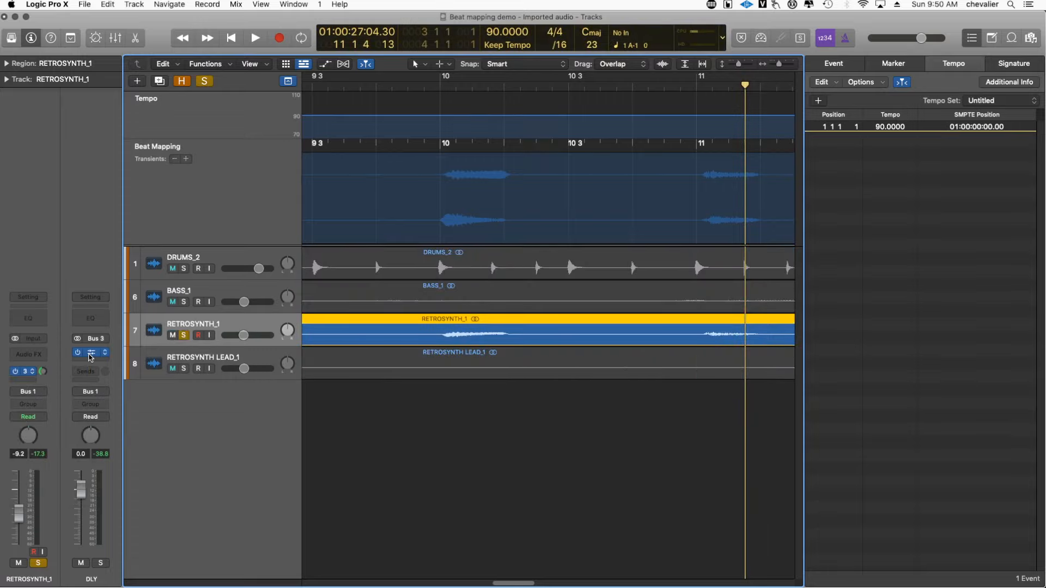
left_click(95, 353)
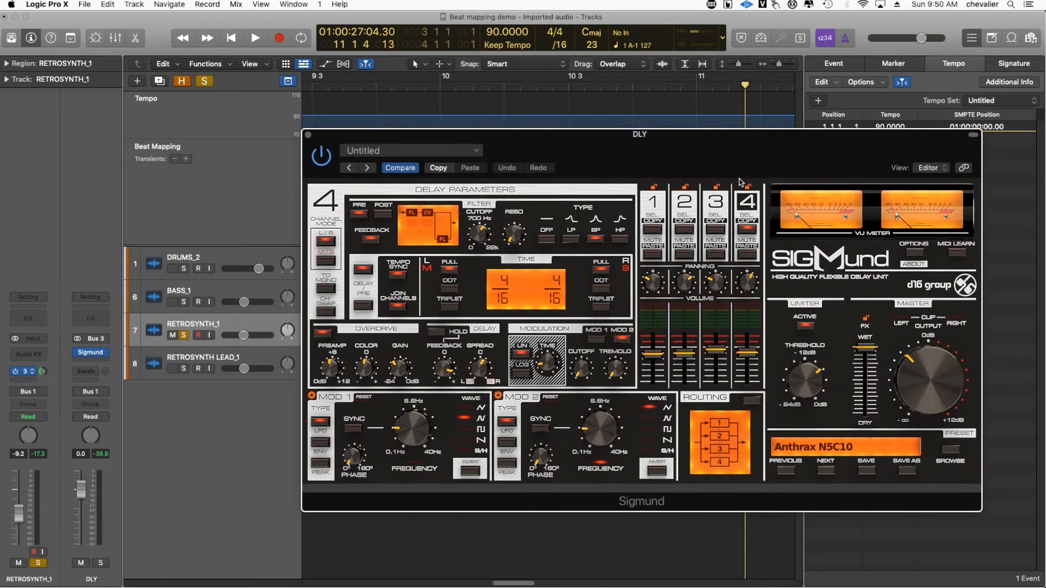
key("space")
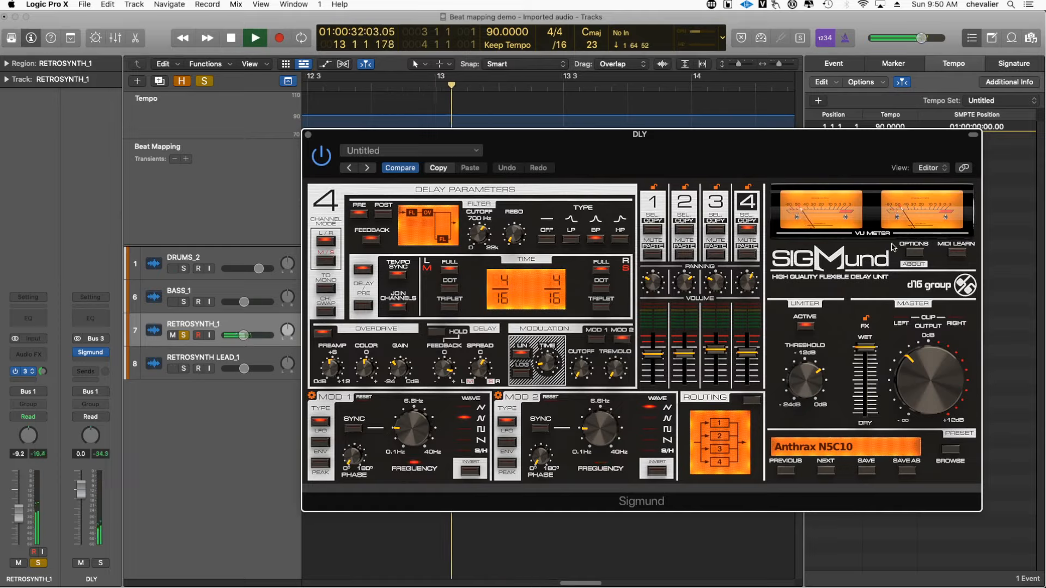
key("space")
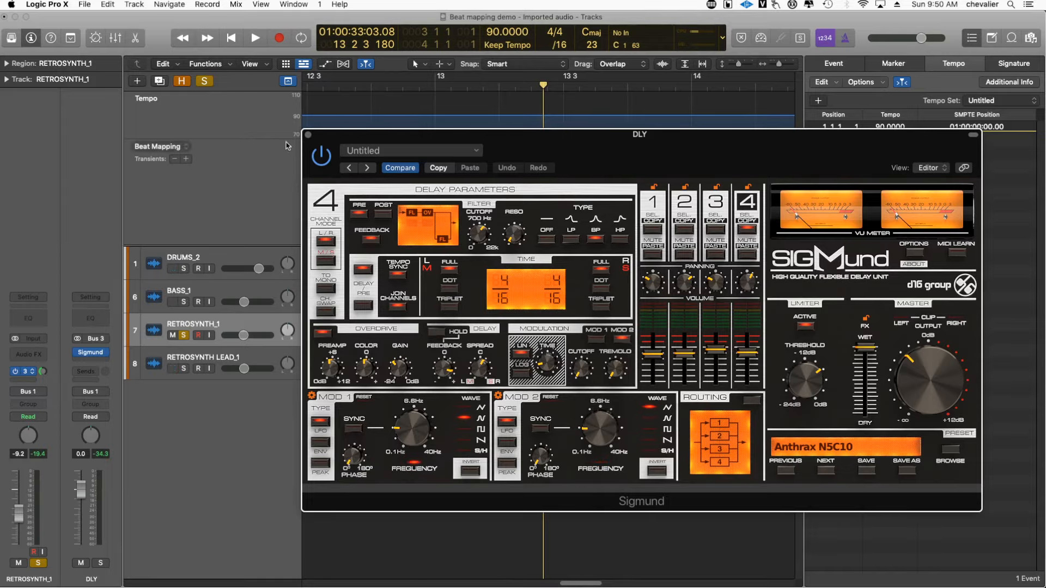
left_click(308, 135)
Replay the soloed RETROSYNTH_1 track through bar 12 into bar 13 with the metronome on.
key("comma")
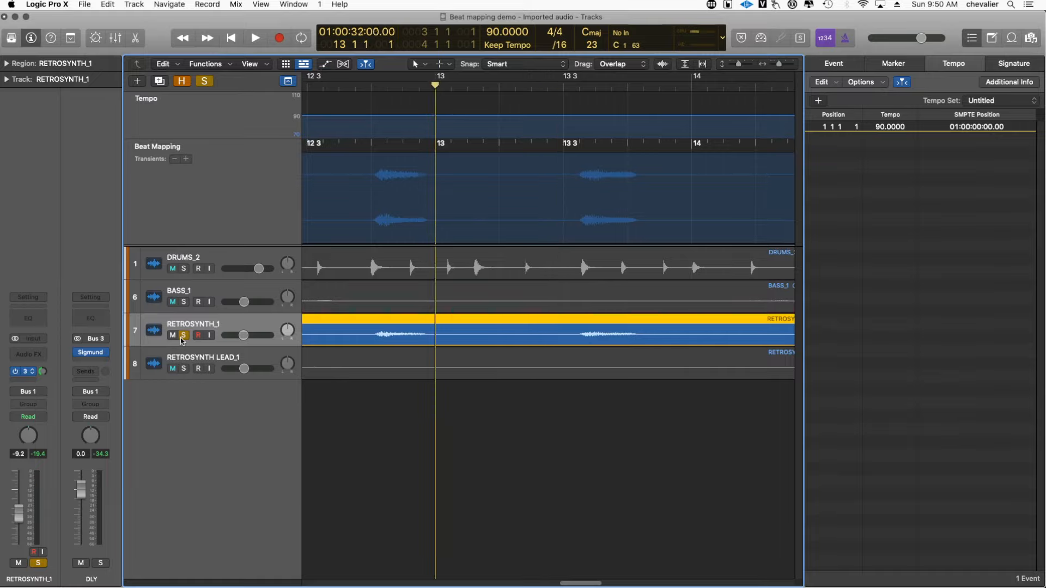
key("comma")
key("comma")
key("comma")
key("space")
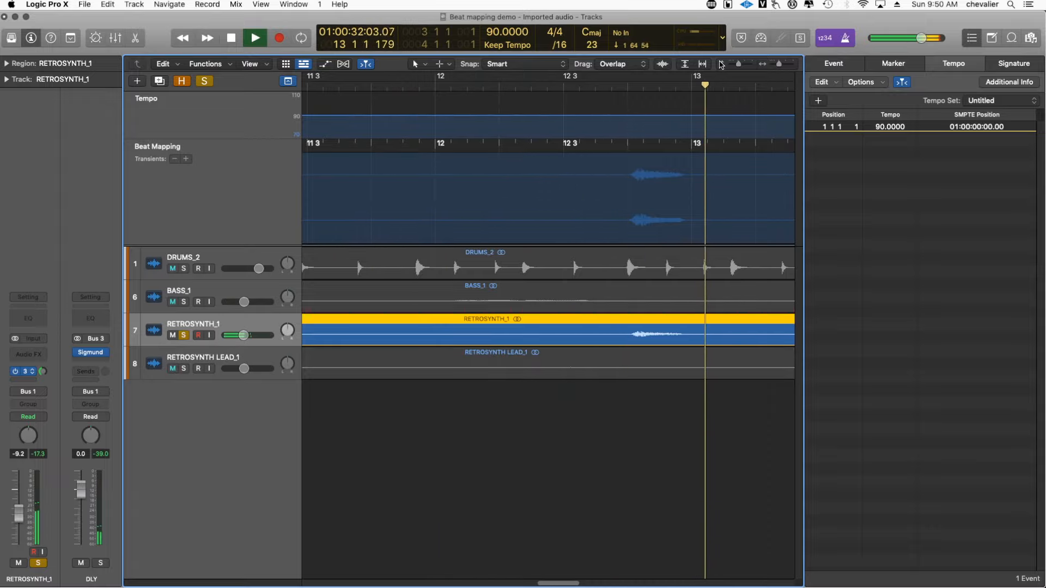
key("space")
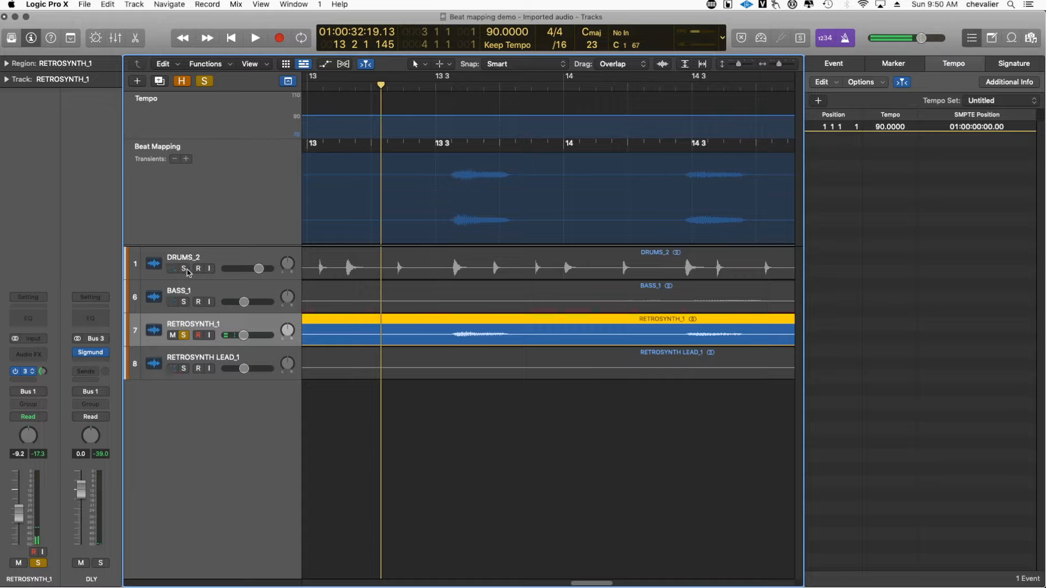
Solo DRUMS_2 alongside RETROSYNTH_1 and play both from bar 11 into bar 13.
left_click(184, 269)
key("comma")
key("comma")
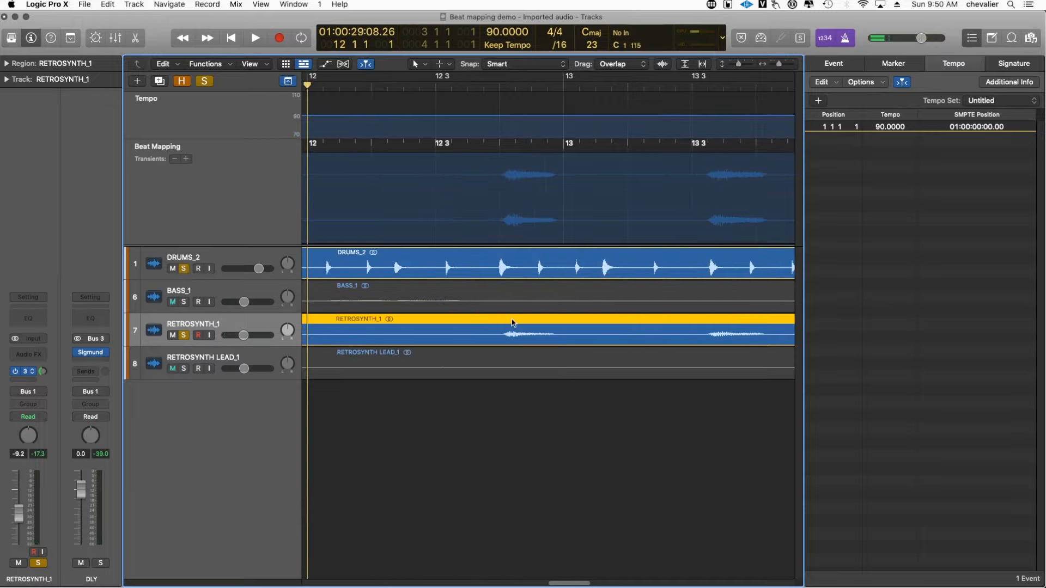
key("comma")
key("space")
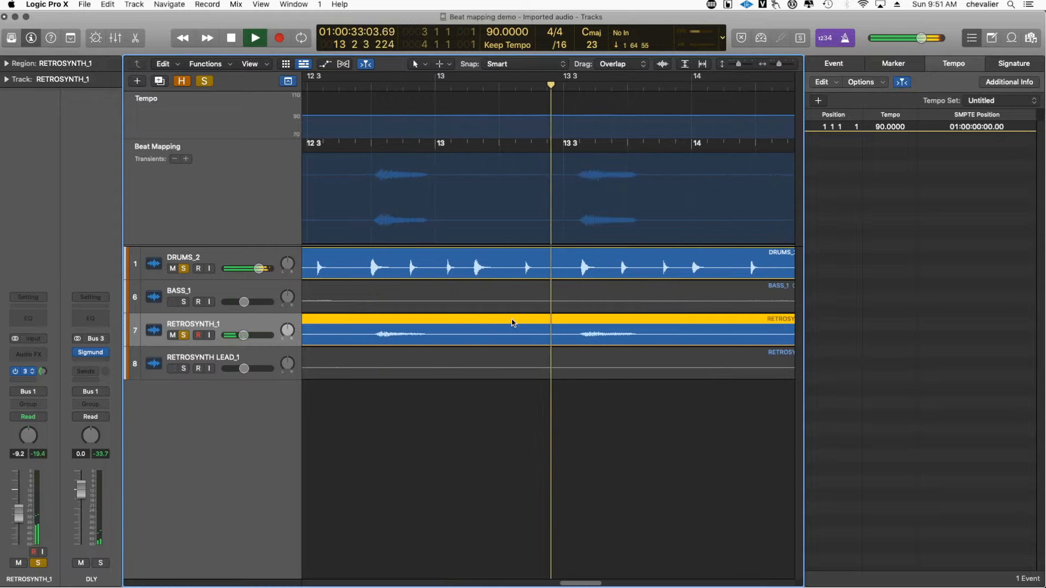
key("space")
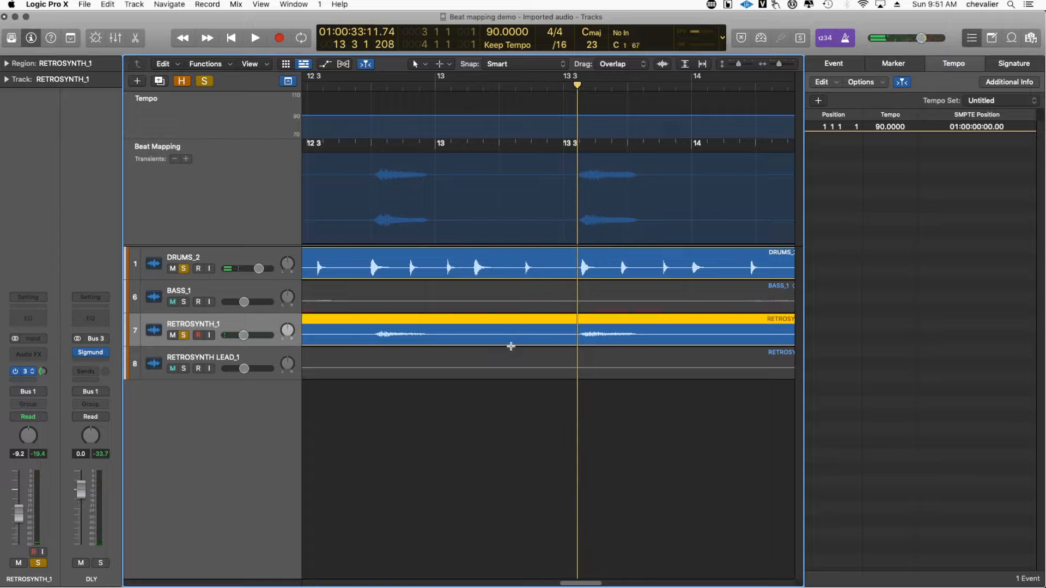
Beat-map the downbeats of bars 10 and 11 to their matching DRUMS_2 transients.
key("comma")
key("comma")
key("comma")
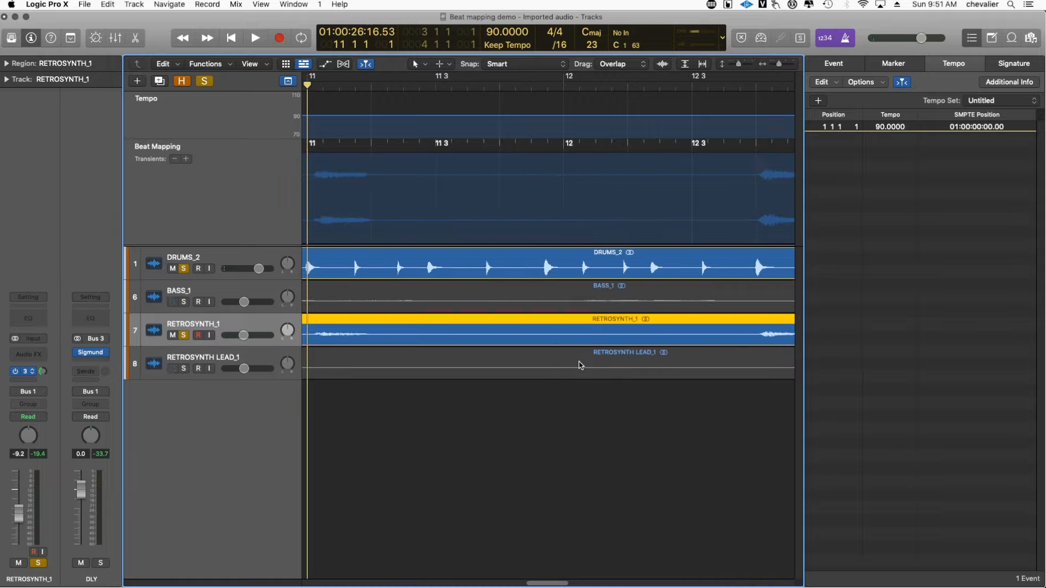
key("comma")
key("comma")
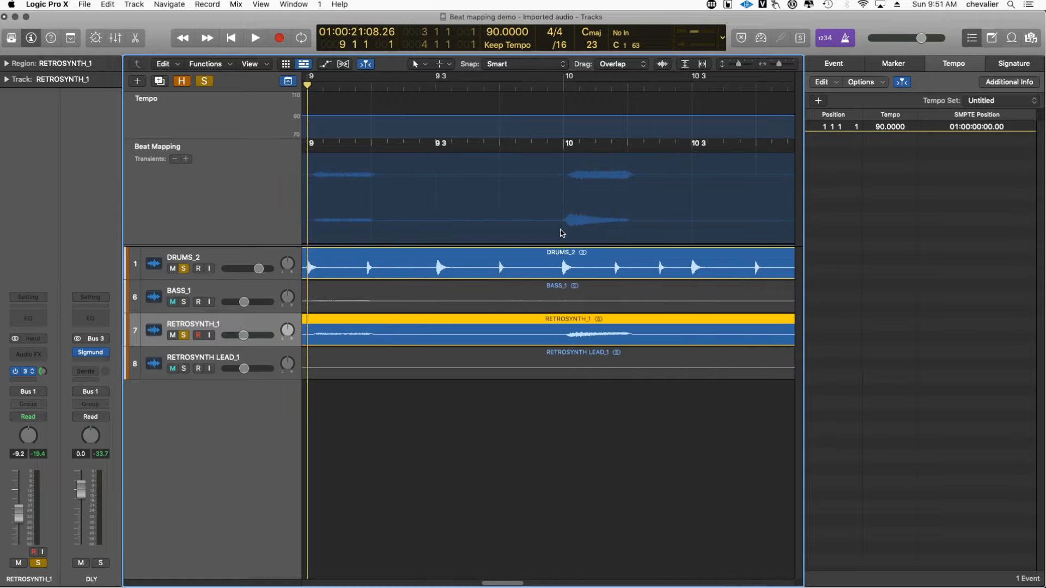
left_click(579, 256)
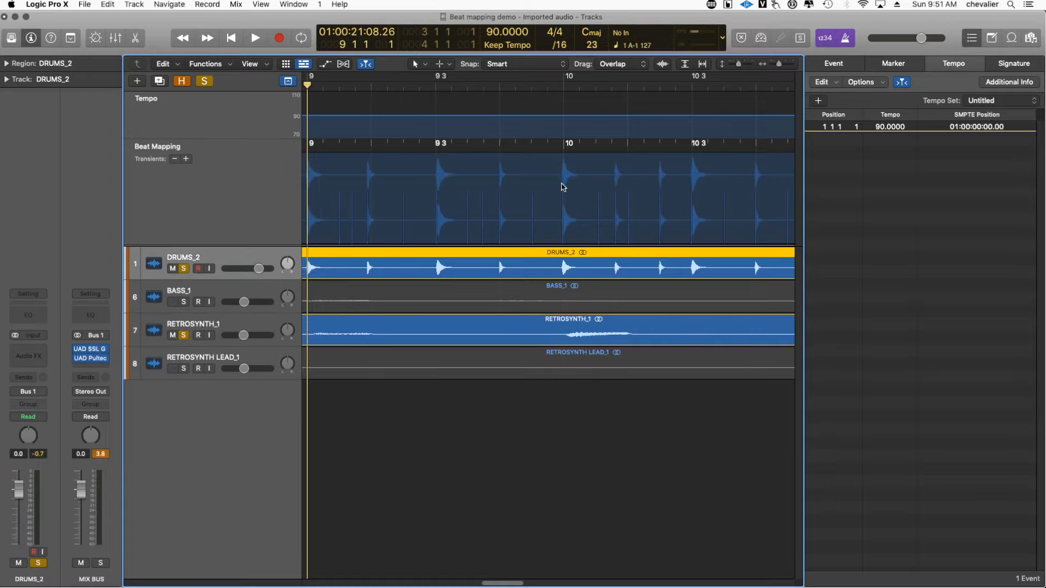
left_click_drag(563, 187, 564, 189)
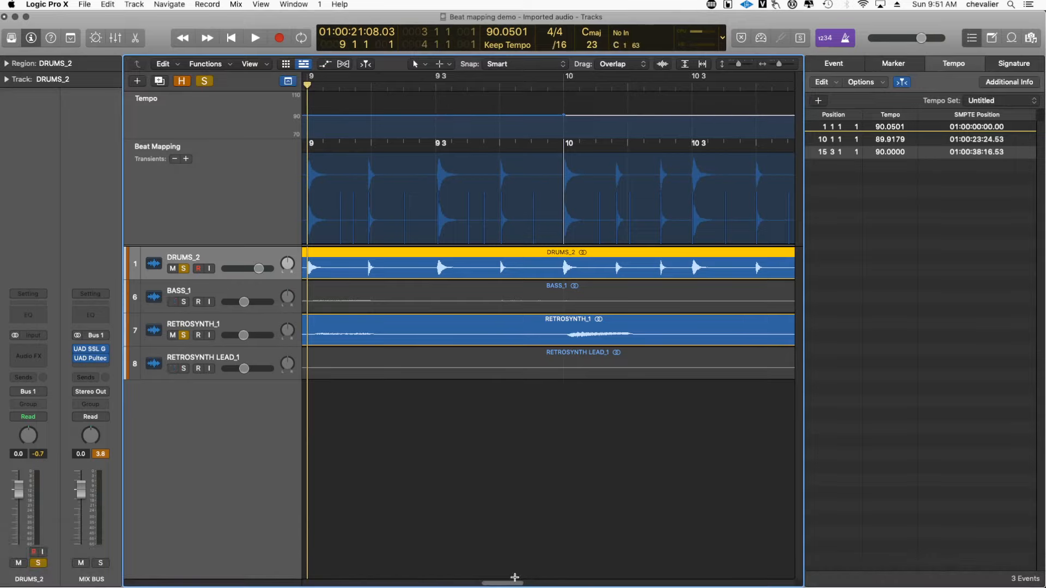
scroll(511, 584, "right", 5)
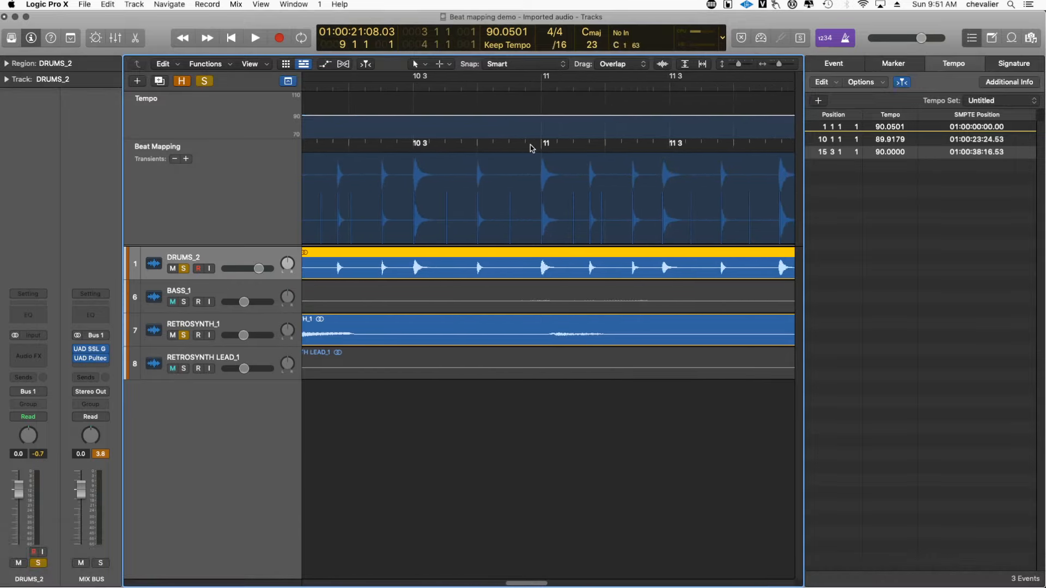
left_click_drag(542, 158, 539, 167)
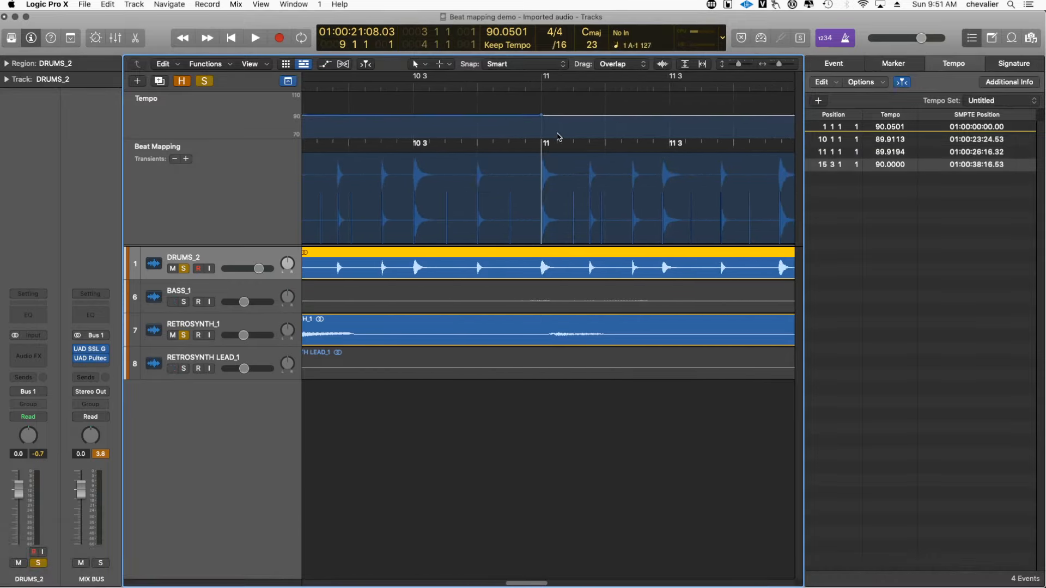
Play the soloed drums and synth from bar 11 to find the drum hit that marks the downbeat of bar 12.
double_click(536, 84)
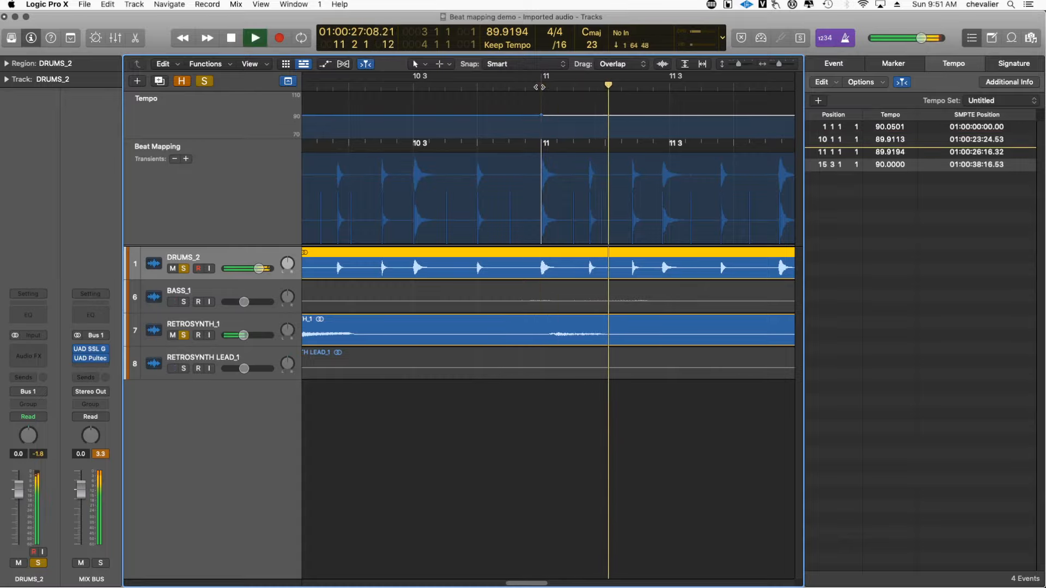
key("space")
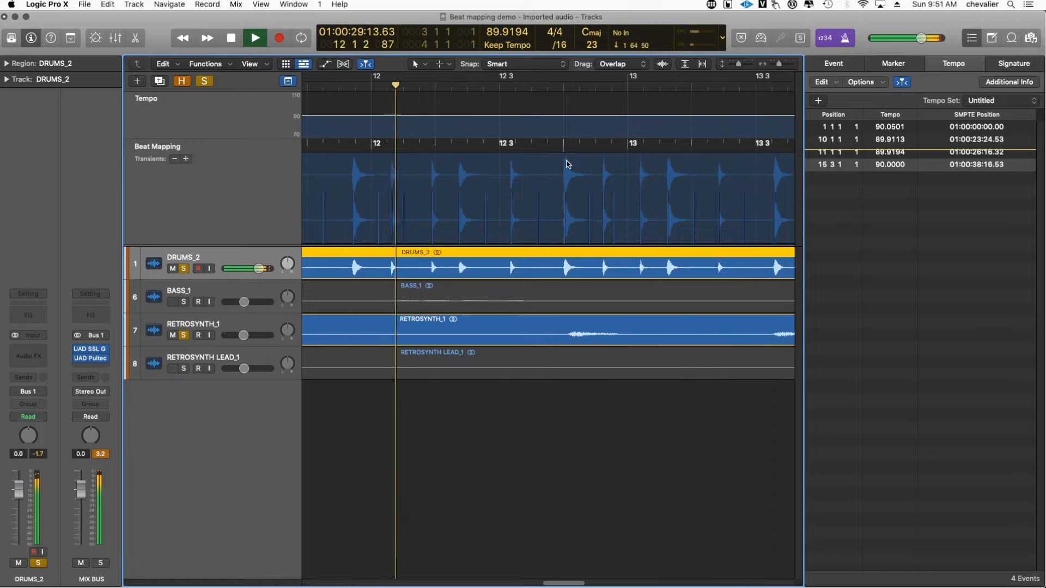
key("space")
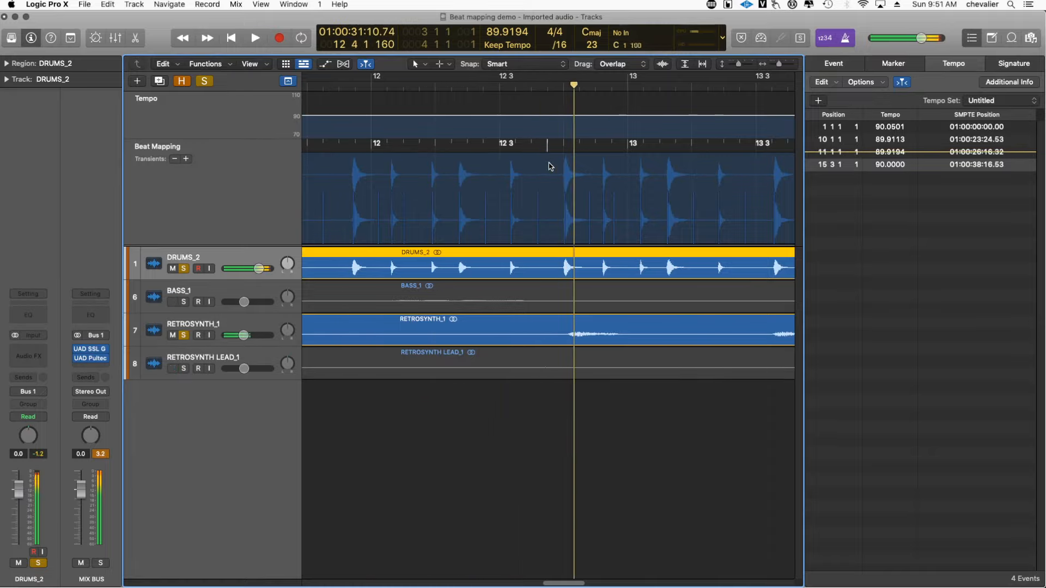
key("space")
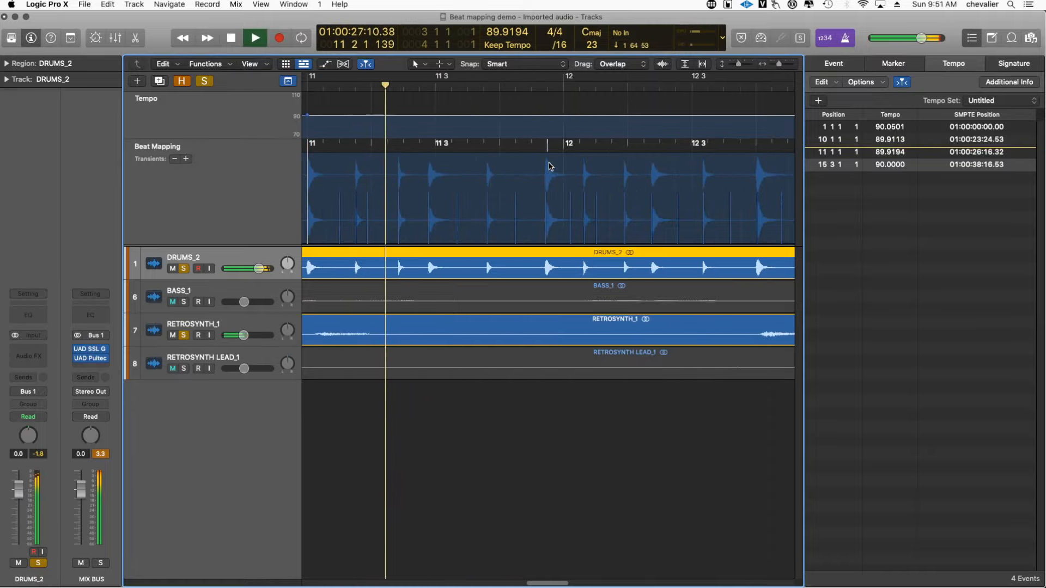
key("space")
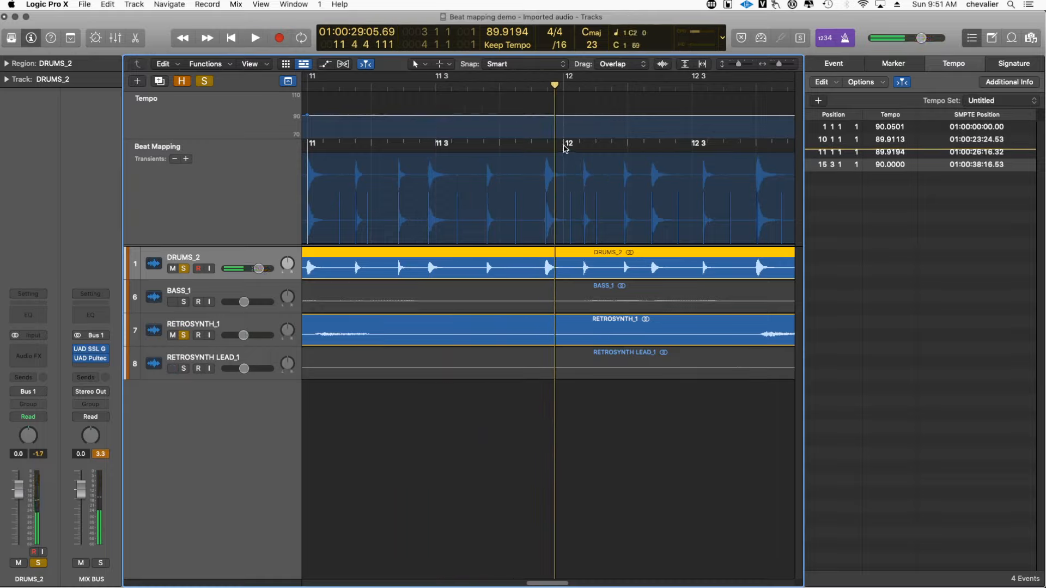
Beat-map the downbeats of bars 12 and 13 to their matching DRUMS_2 transients, playing the soloed tracks between the two.
left_click_drag(567, 149, 545, 149)
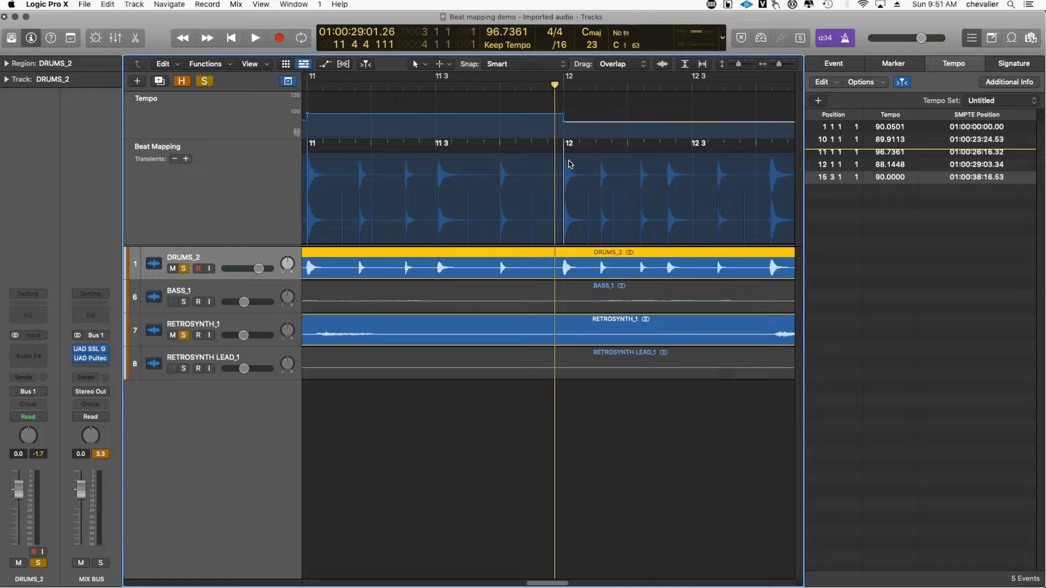
key("space")
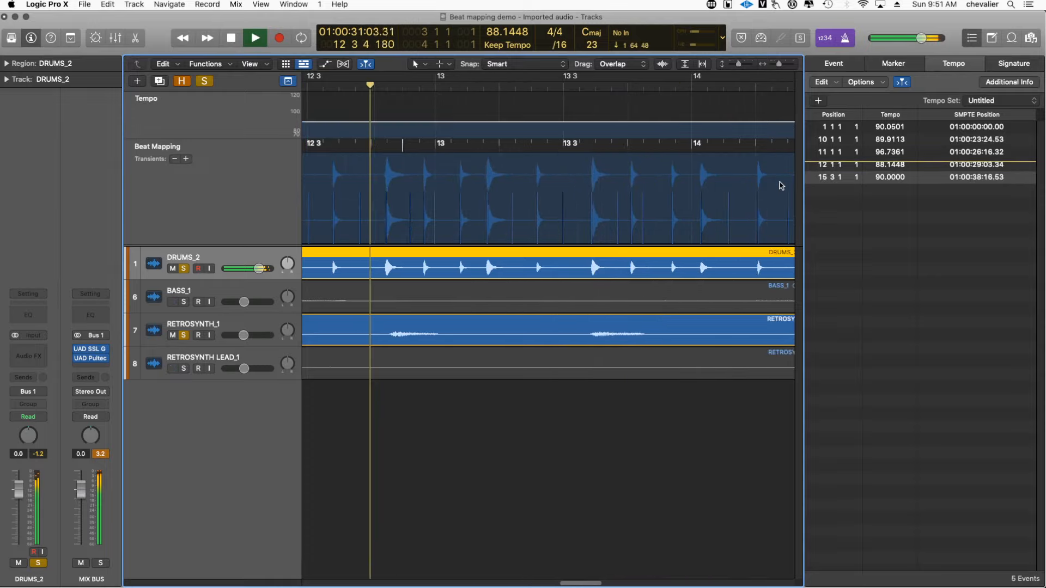
key("space")
left_click_drag(435, 143, 377, 153)
Play bar 13, then beat-map beat 3 of bar 13 and the downbeat of bar 14 to their DRUMS_2 transients.
key("space")
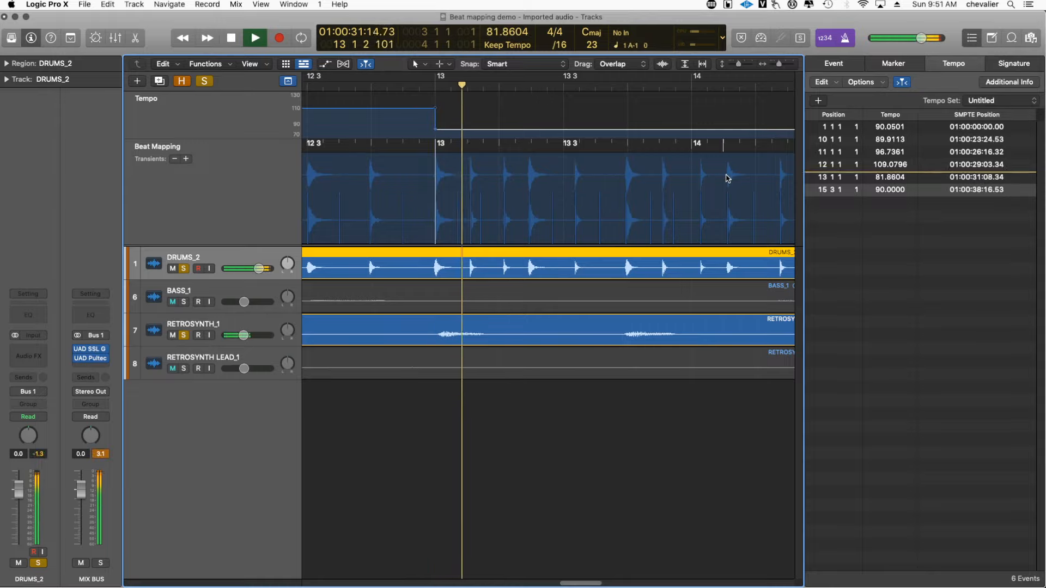
key("space")
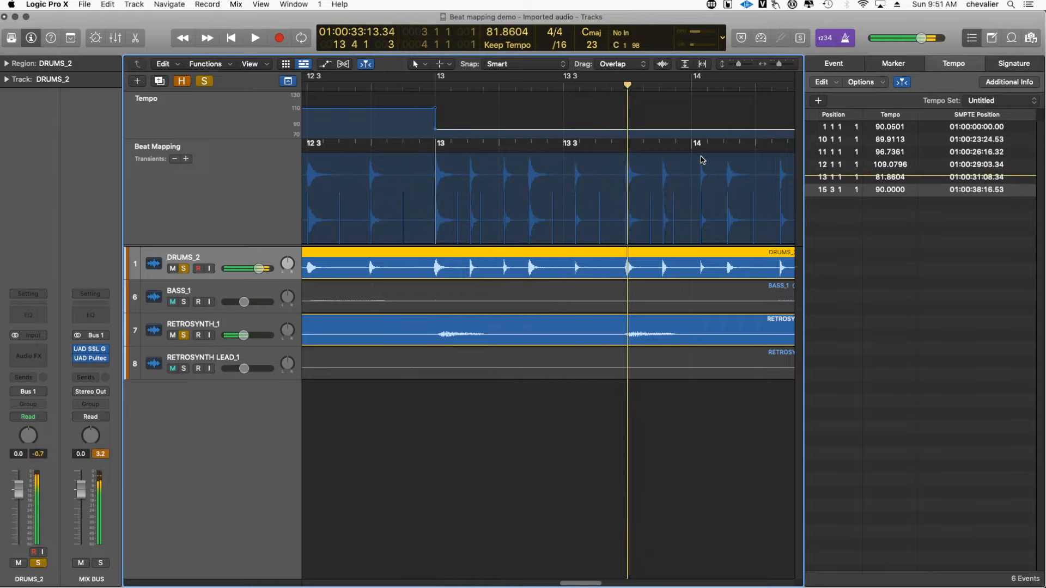
left_click_drag(695, 145, 609, 152)
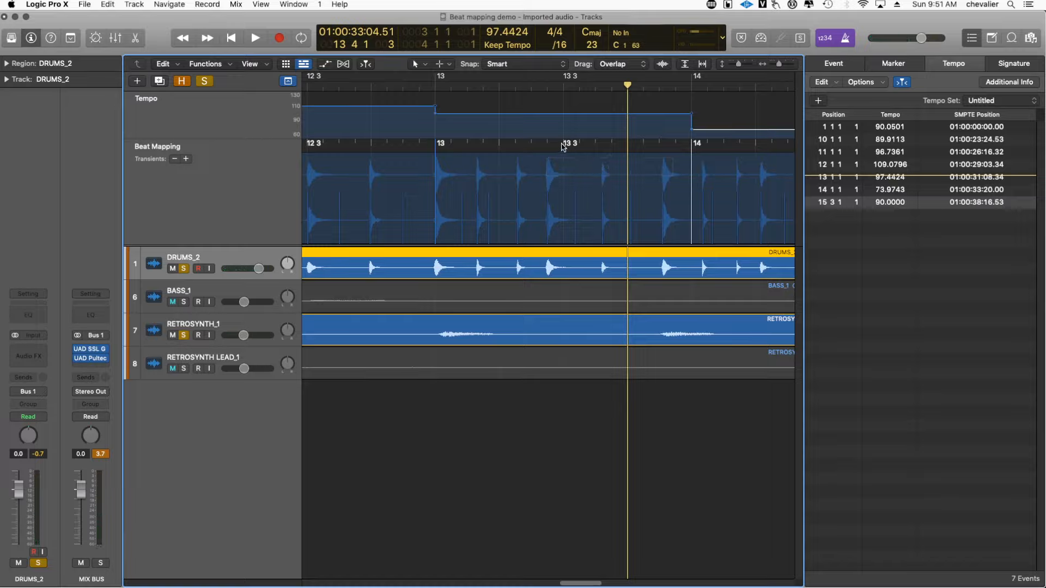
left_click_drag(562, 147, 549, 157)
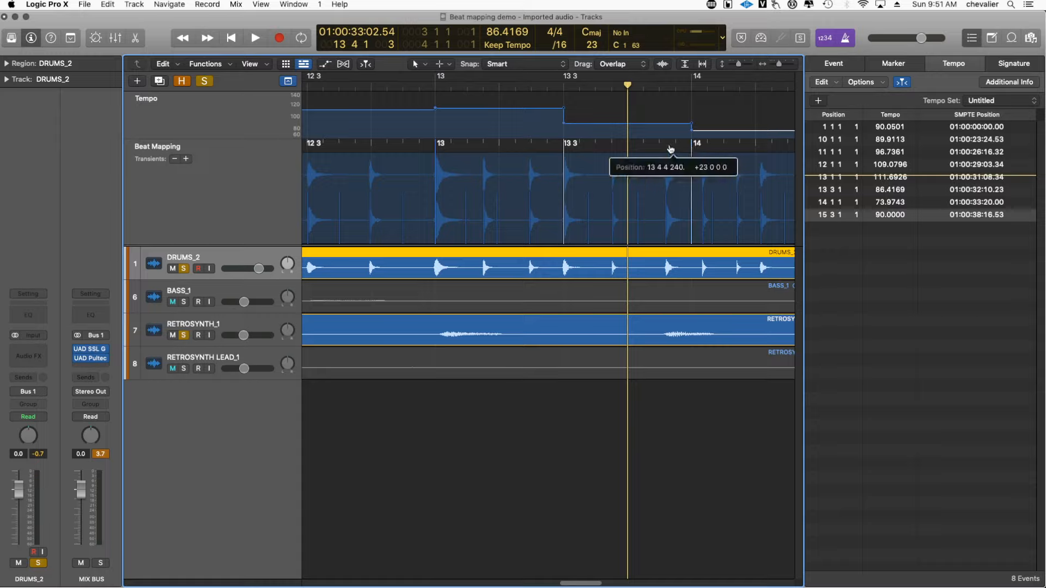
left_click_drag(670, 149, 693, 149)
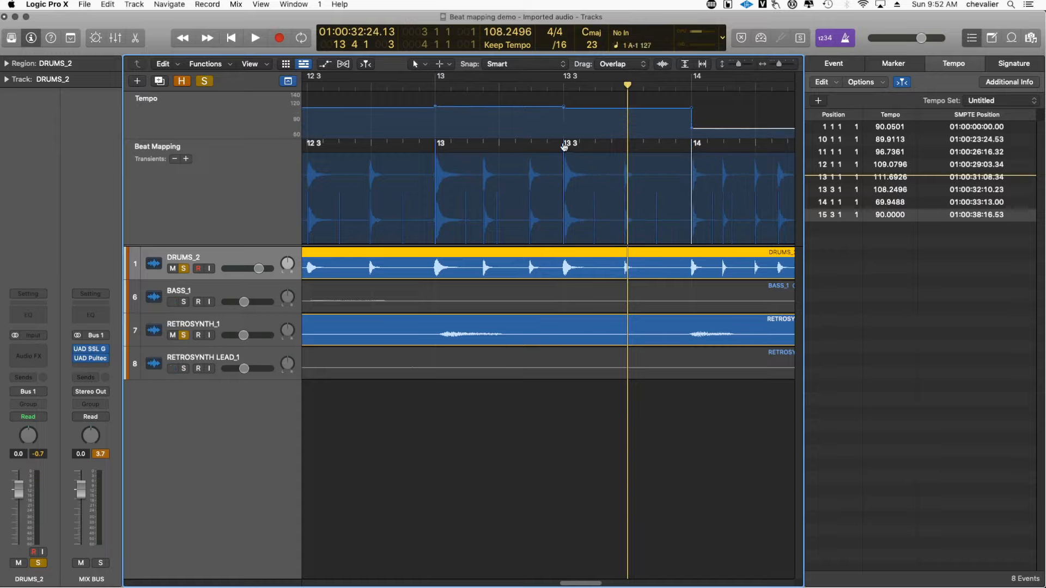
Remove the beat mapping on beat 3 of bar 13 and re-map bar 14's downbeat to its drum transient.
double_click(566, 145)
key("space")
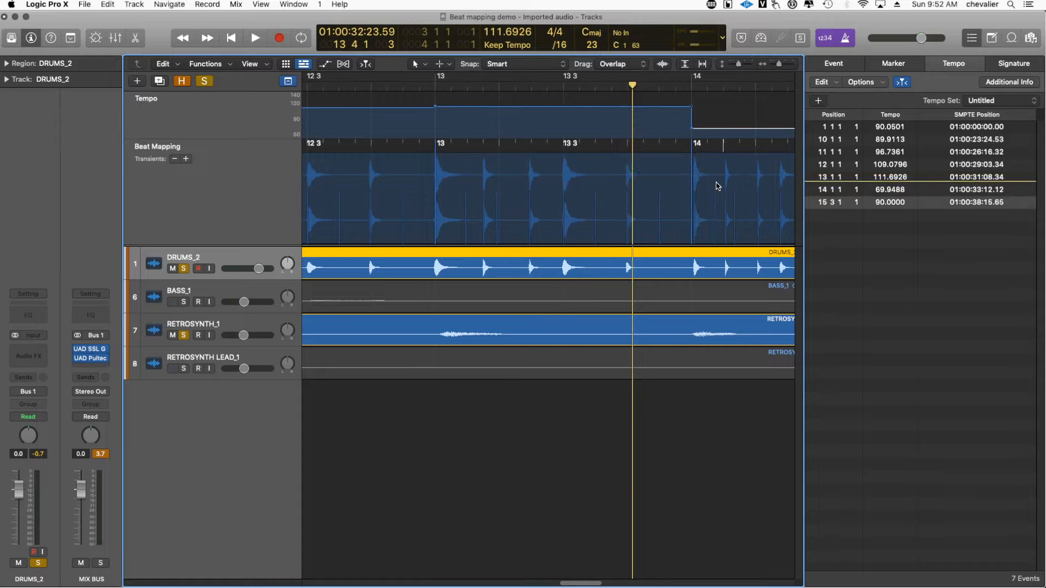
key("space")
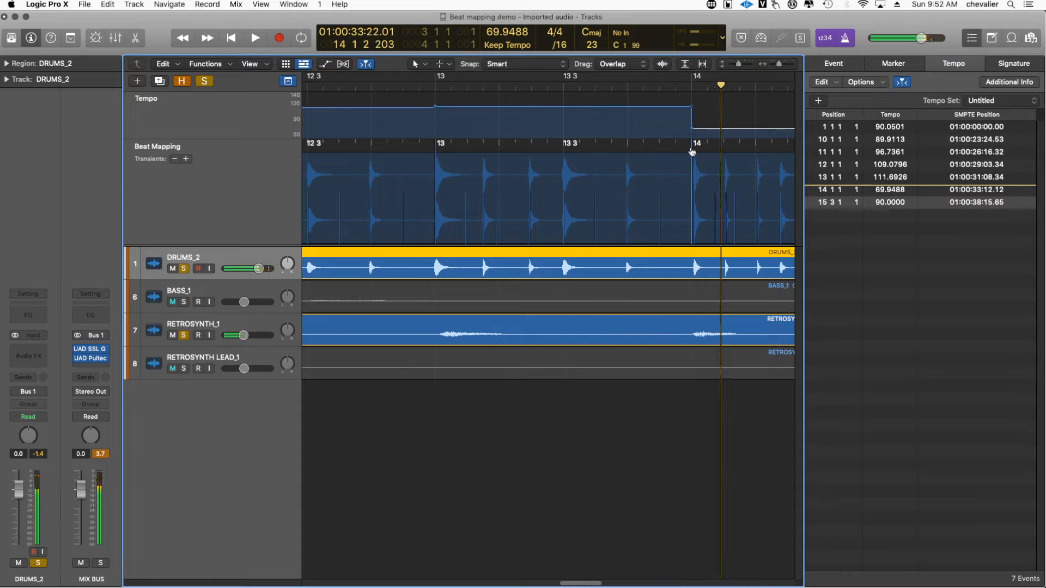
left_click_drag(691, 151, 695, 156)
Play bar 14 with the drums and synth soloed, then remove the beat mapping on beat 3 of bar 15.
key("space")
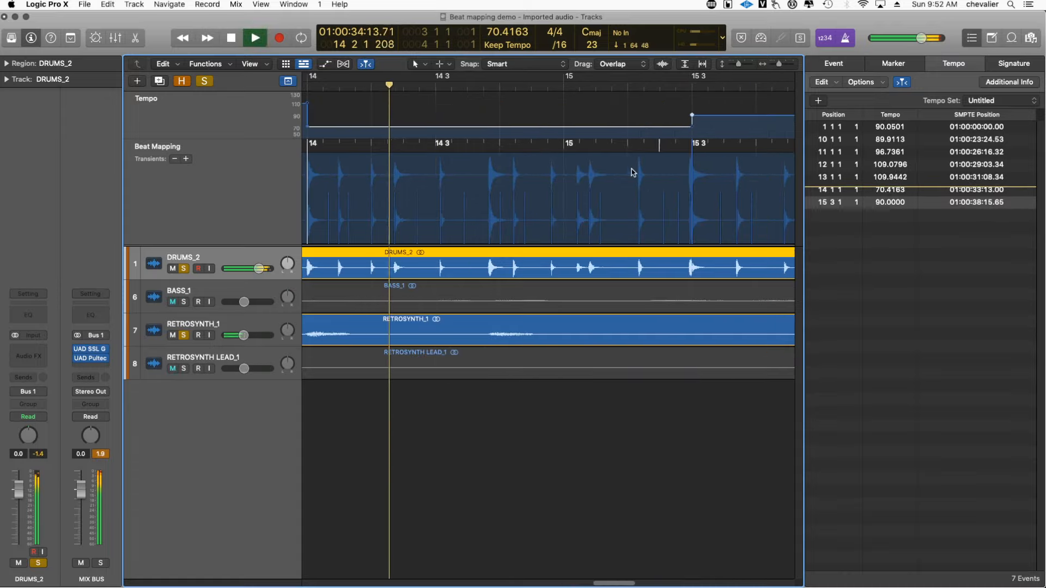
key("space")
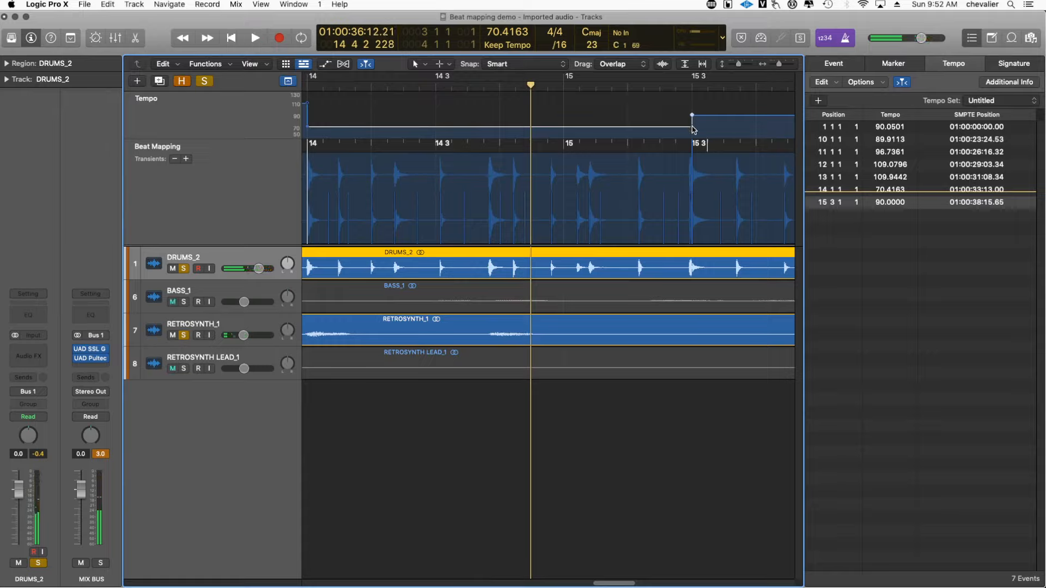
double_click(692, 146)
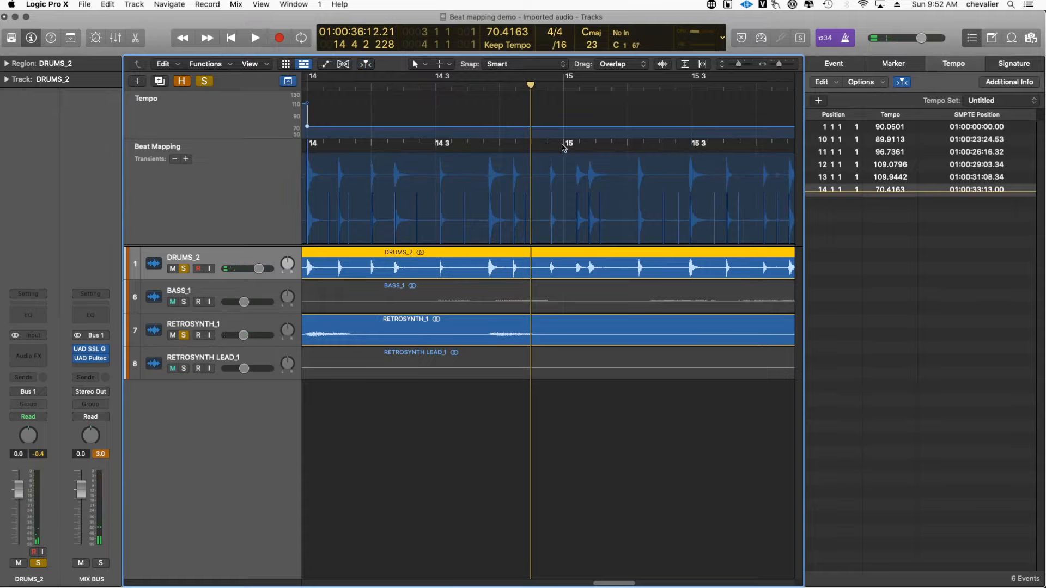
Beat-map the downbeat and beat 4 of bar 15 to DRUMS_2 transients, locating each hit by playback.
key("space")
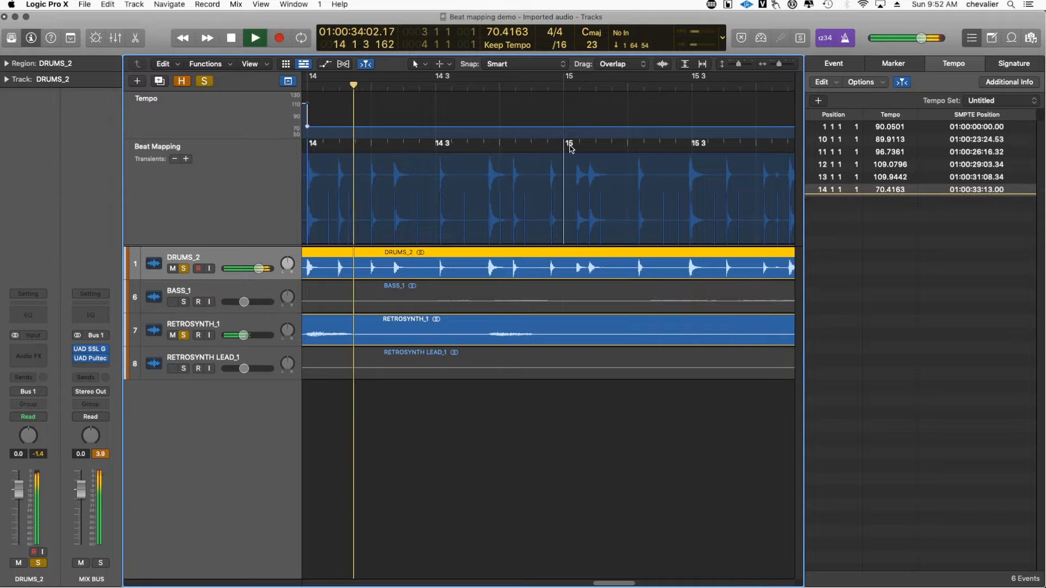
key("space")
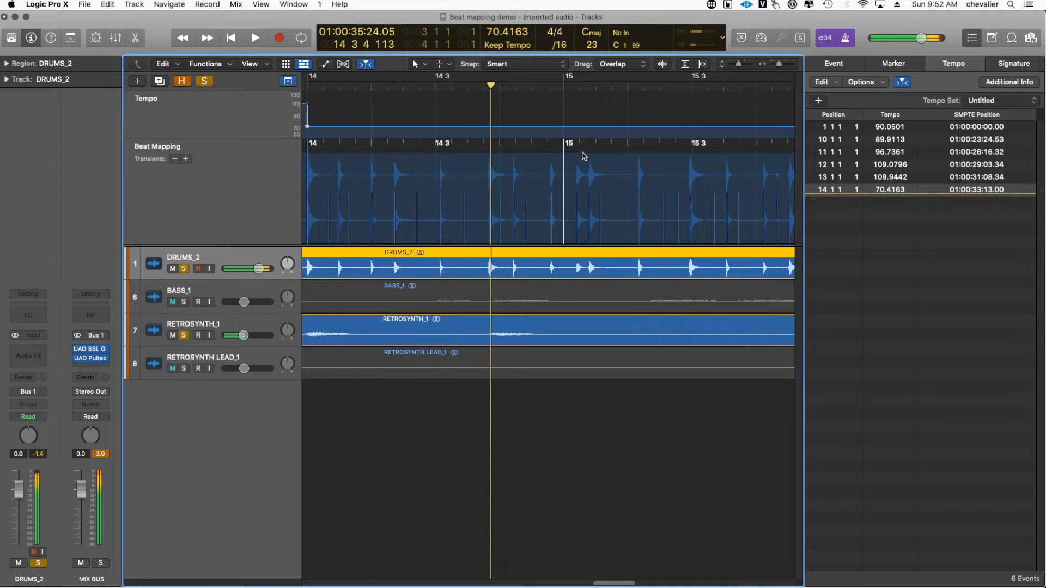
left_click_drag(561, 144, 491, 163)
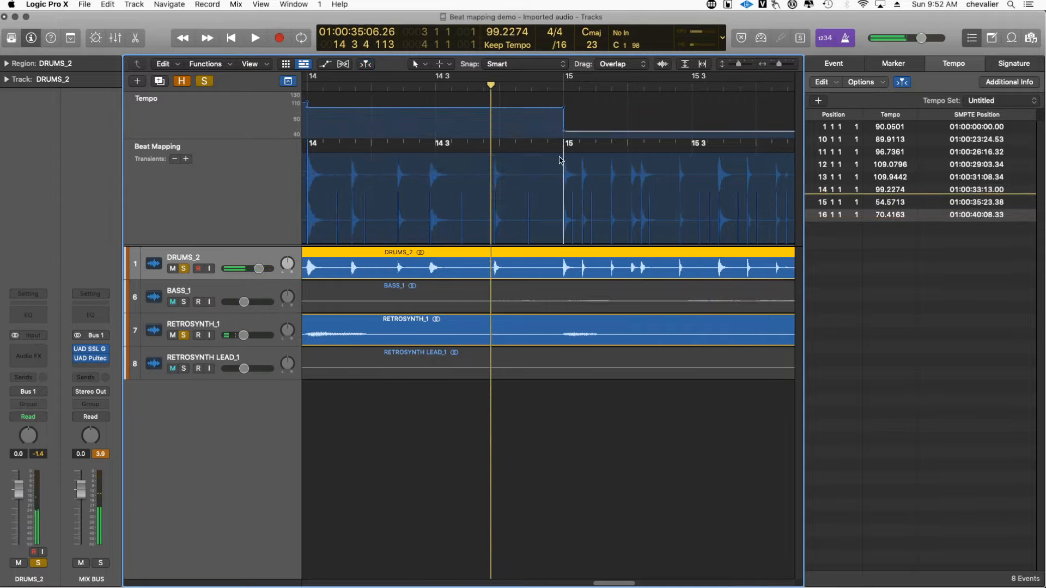
key("space")
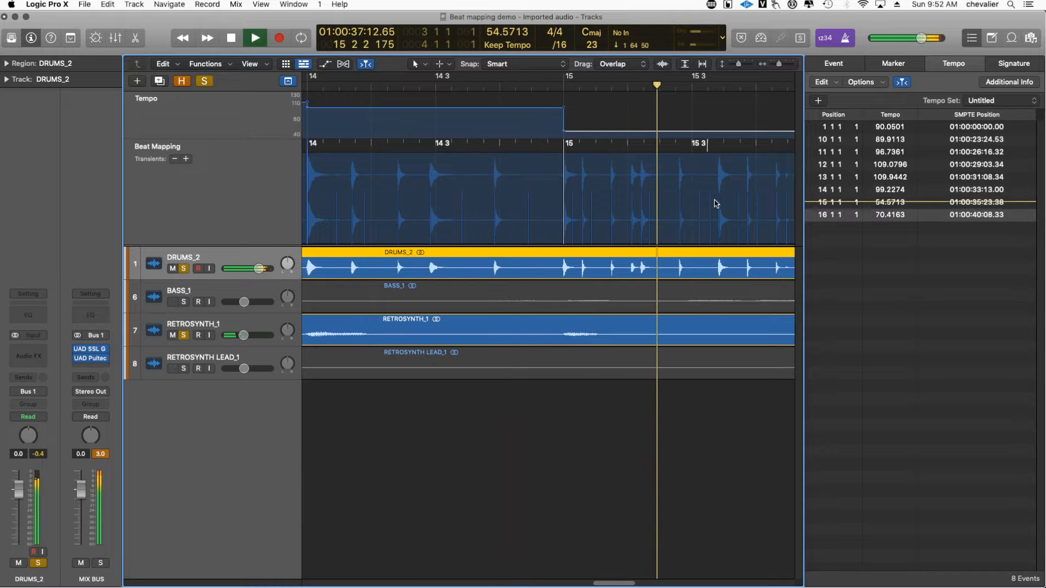
key("space")
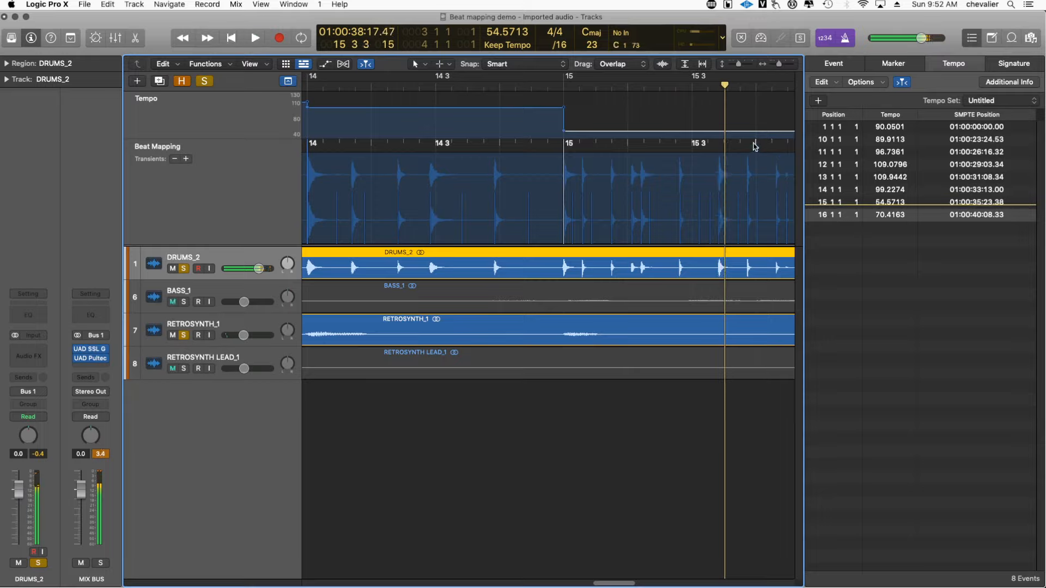
left_click_drag(755, 145, 716, 147)
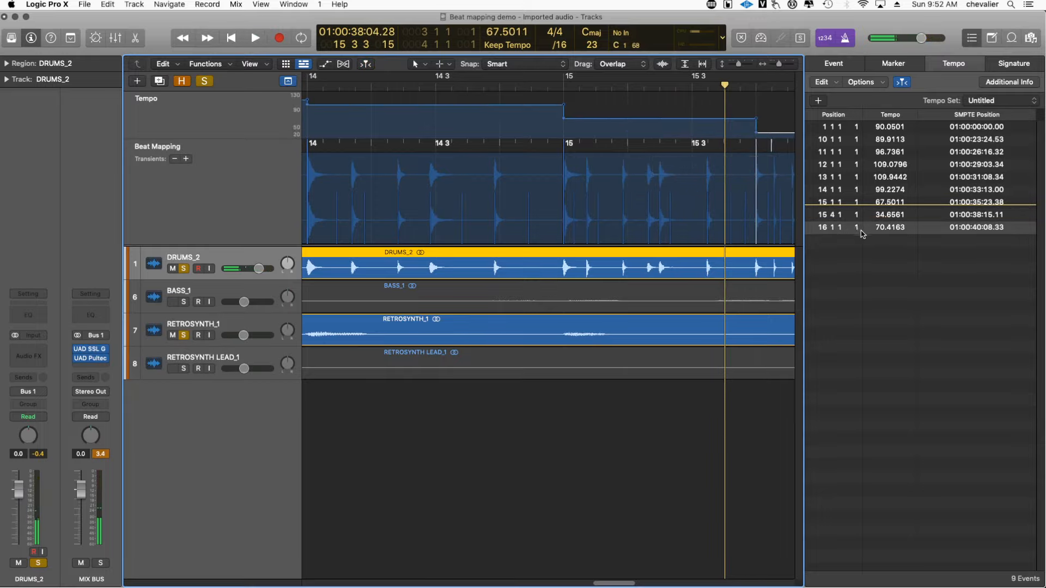
Set the tempo events at the downbeats of bars 16 and 15 to 90 BPM.
double_click(889, 229)
type("90")
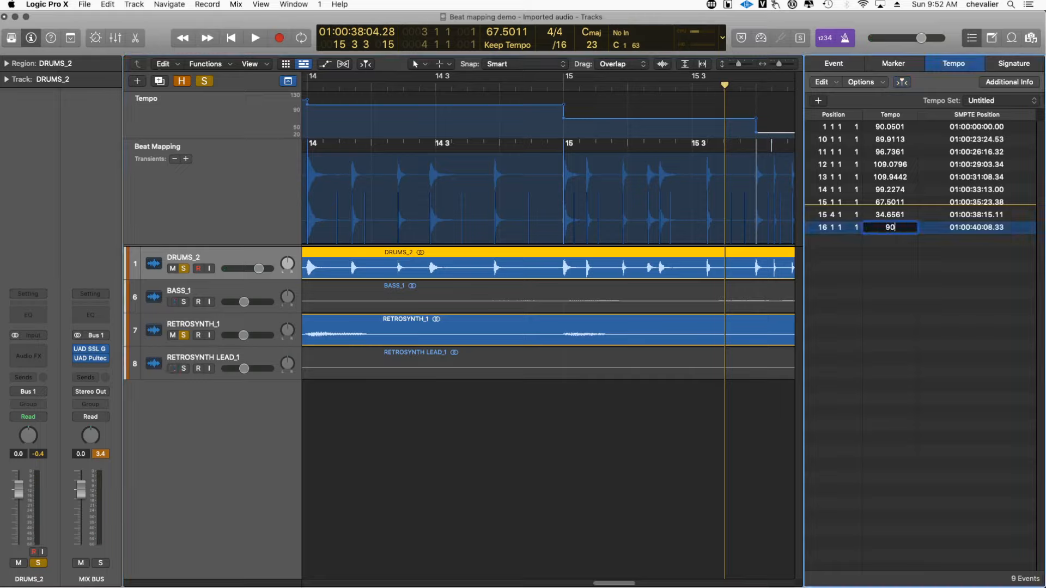
key("Return")
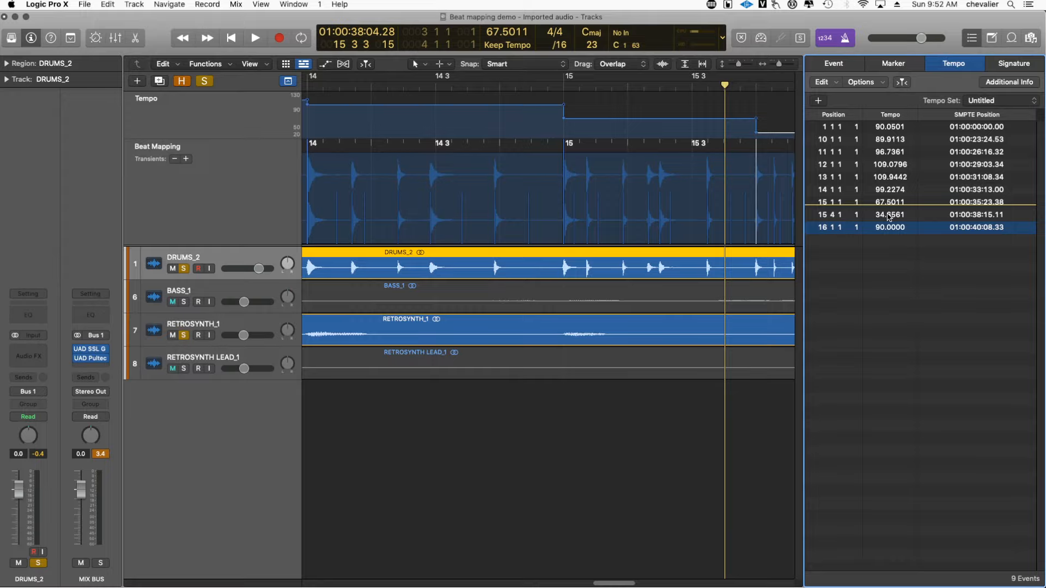
key("space")
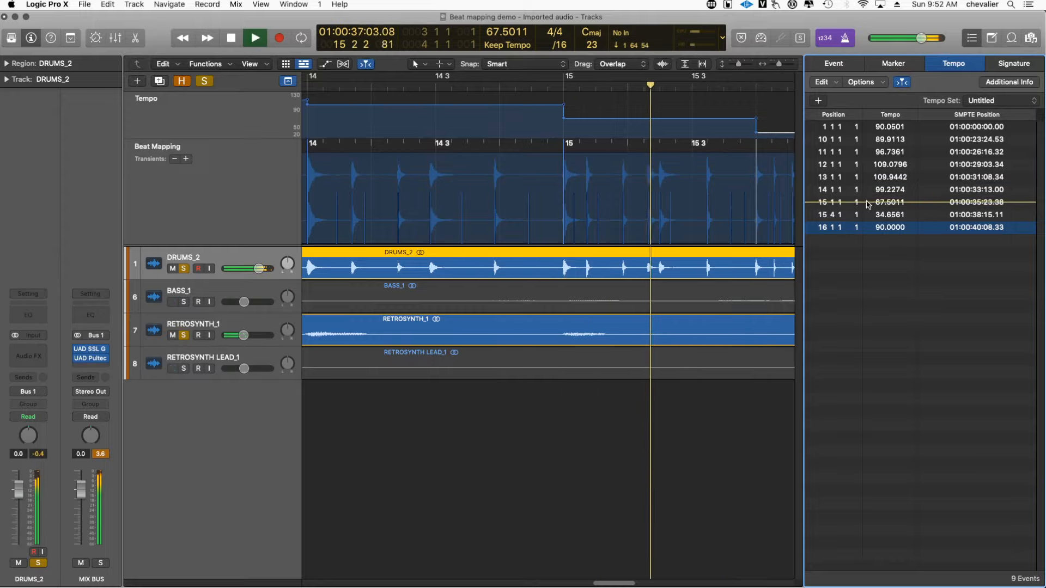
double_click(890, 202)
type("90")
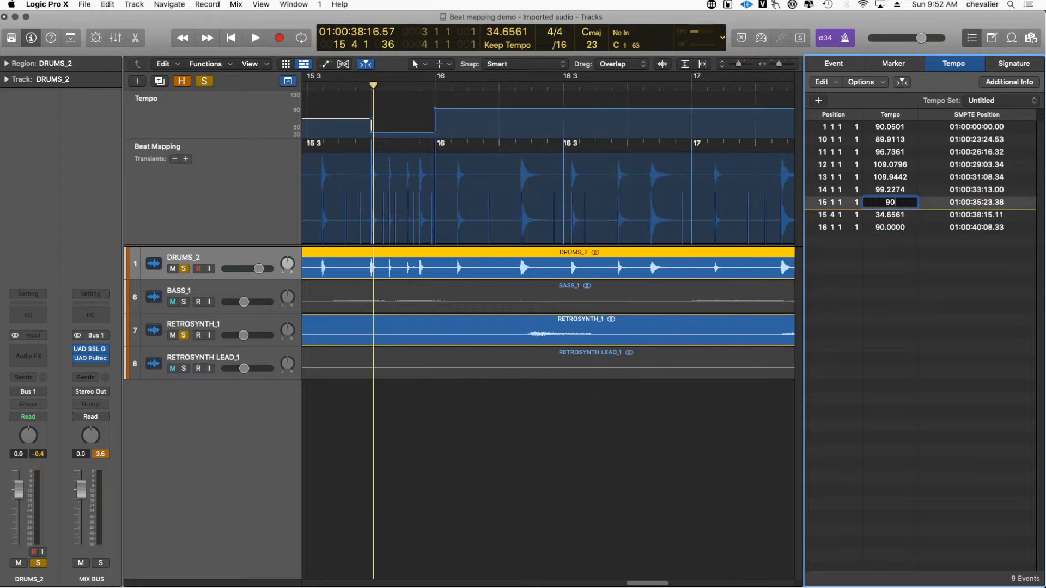
key("Return")
Delete the tempo event at bar 15 beat 4 and play through bar 16 to check the timing.
left_click(893, 217)
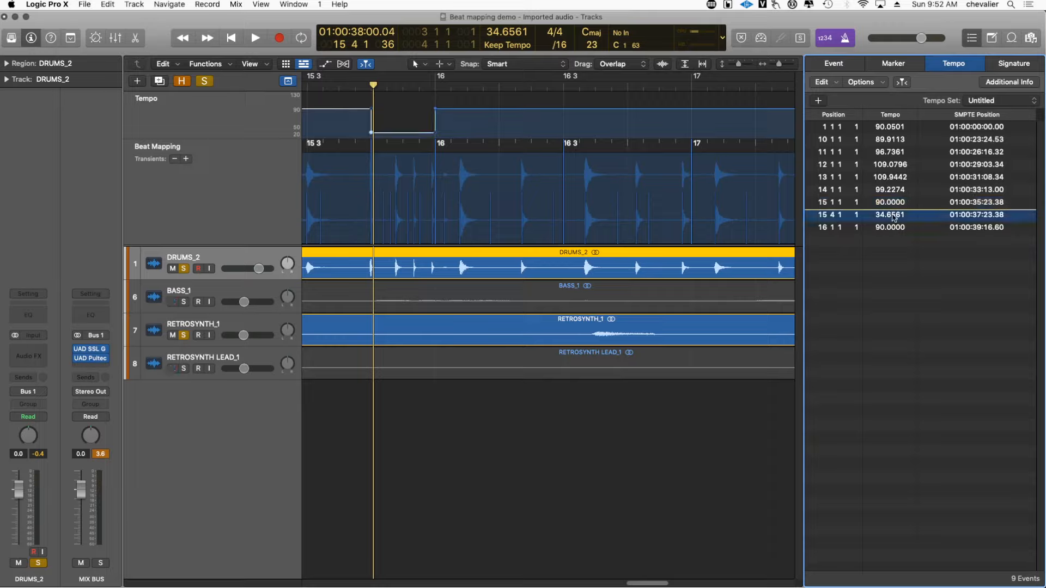
key("Delete")
left_click(894, 218)
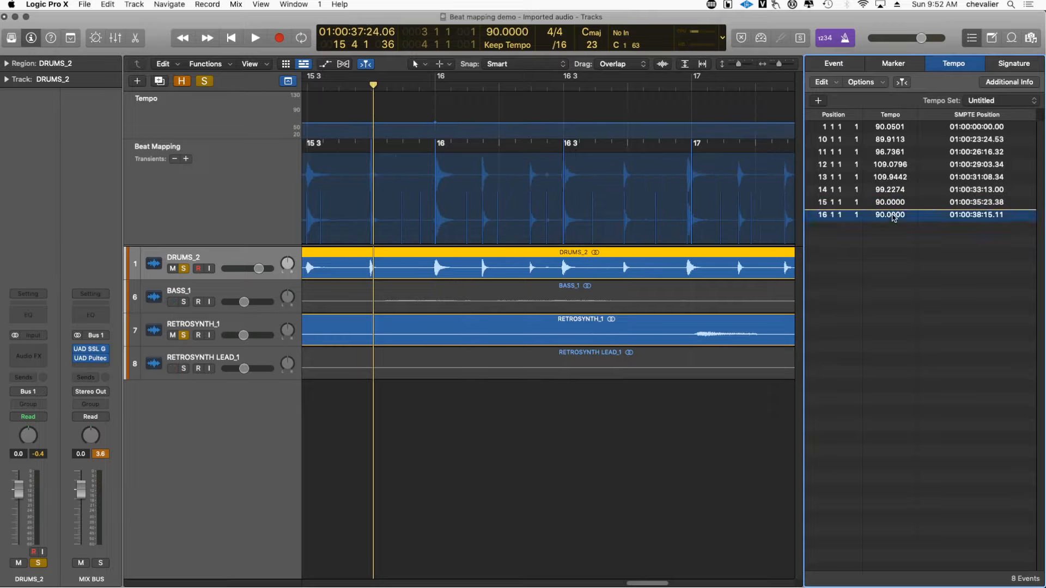
key("space")
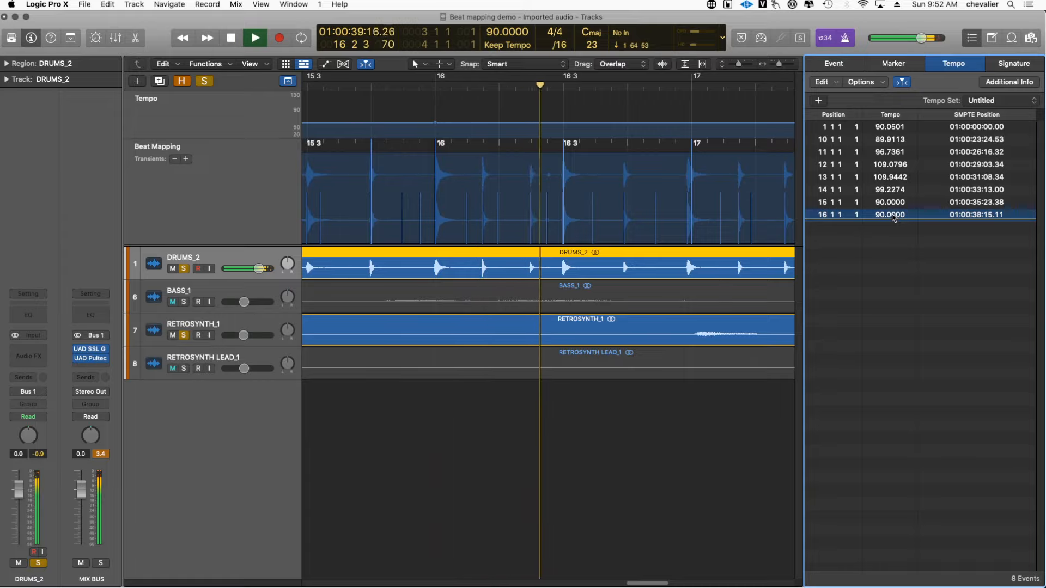
key("space")
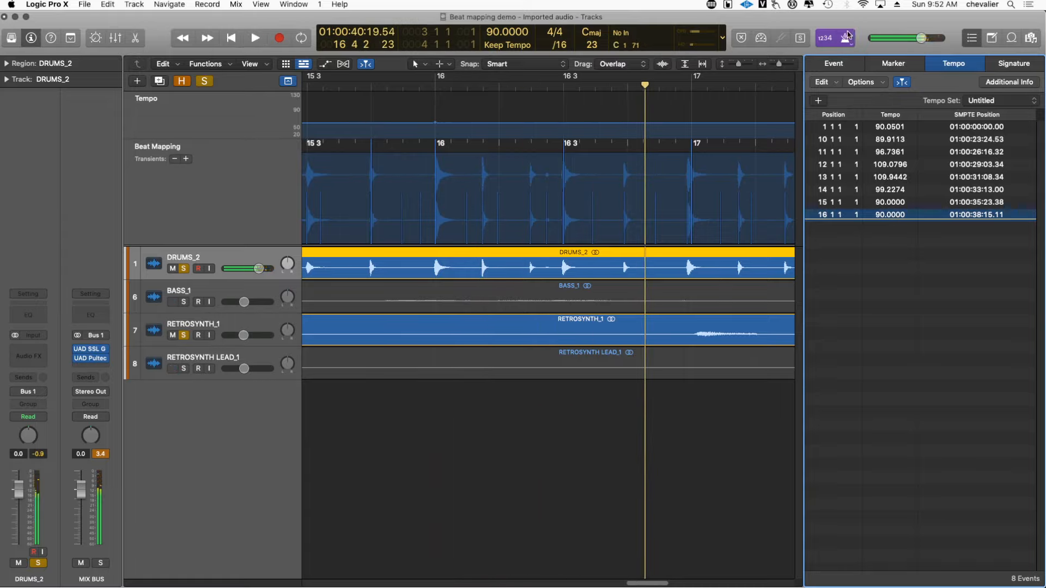
Step the playhead back bar by bar to bar 10 and forward to bar 12 to review the mapped downbeats.
key("comma")
key("comma")
key("comma")
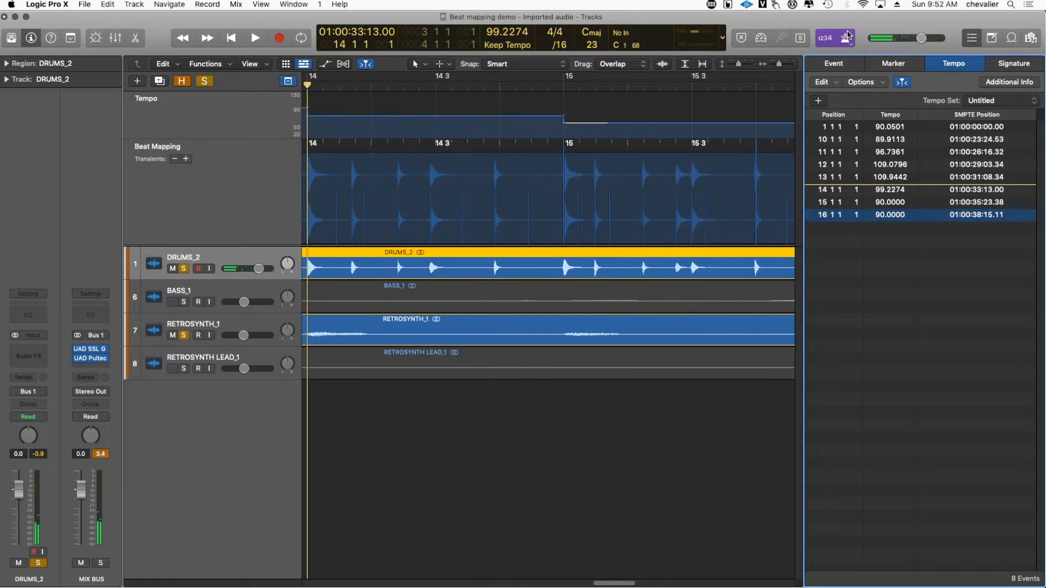
key("comma")
key("comma")
key("comma")
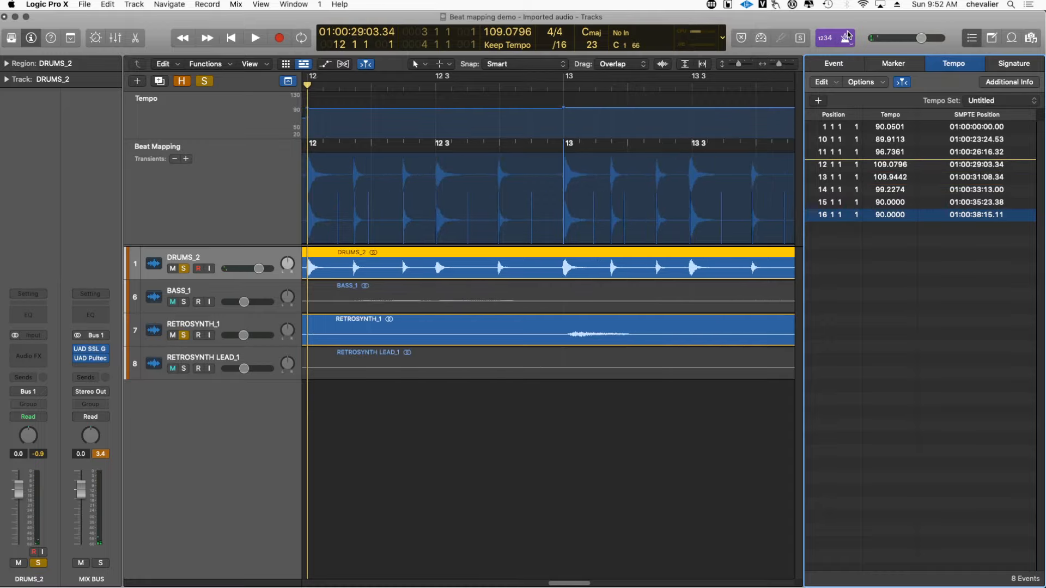
key("comma")
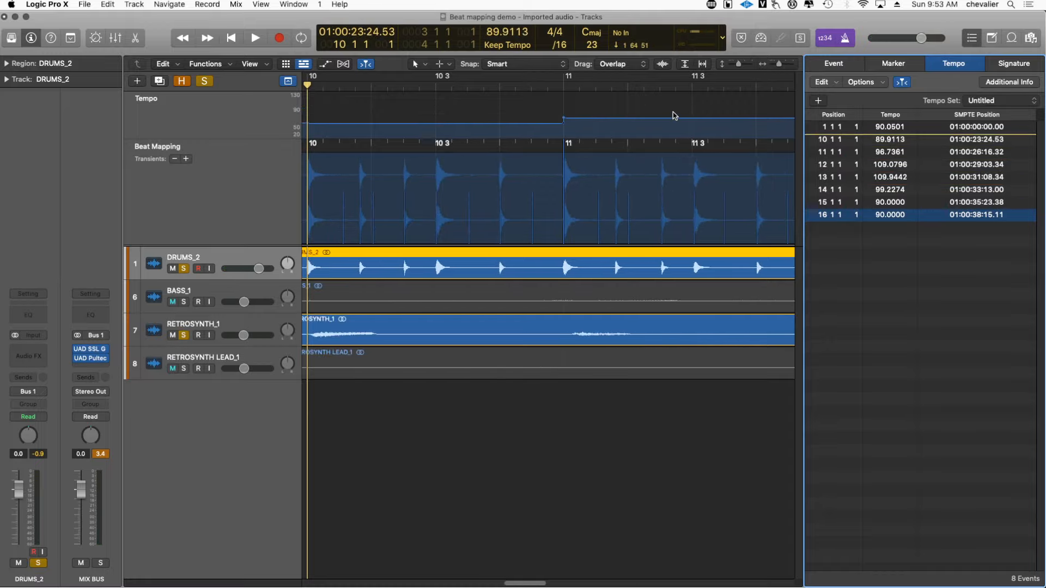
key("period")
key("period")
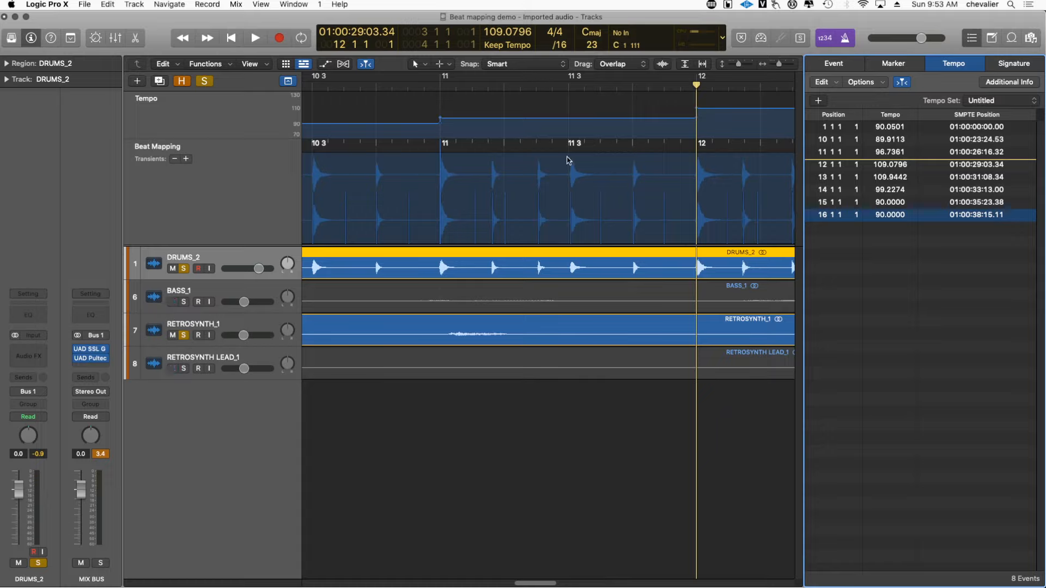
Beat-map beats 3 and 4 of bar 11 and the hits at 11 2 3 and 11 1 4 to their DRUMS_2 transients.
left_click_drag(572, 150, 633, 164)
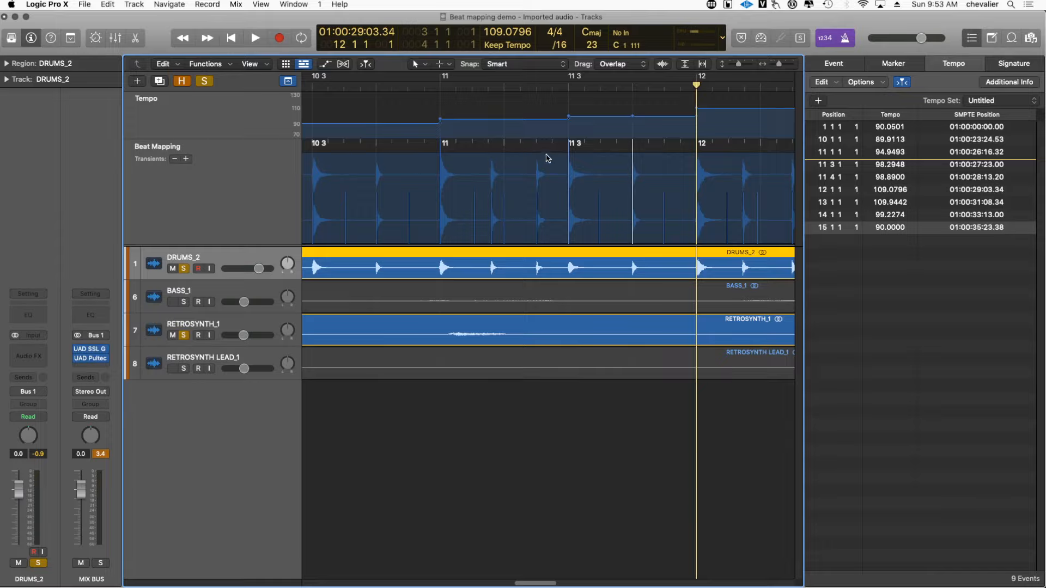
left_click_drag(535, 148, 488, 165)
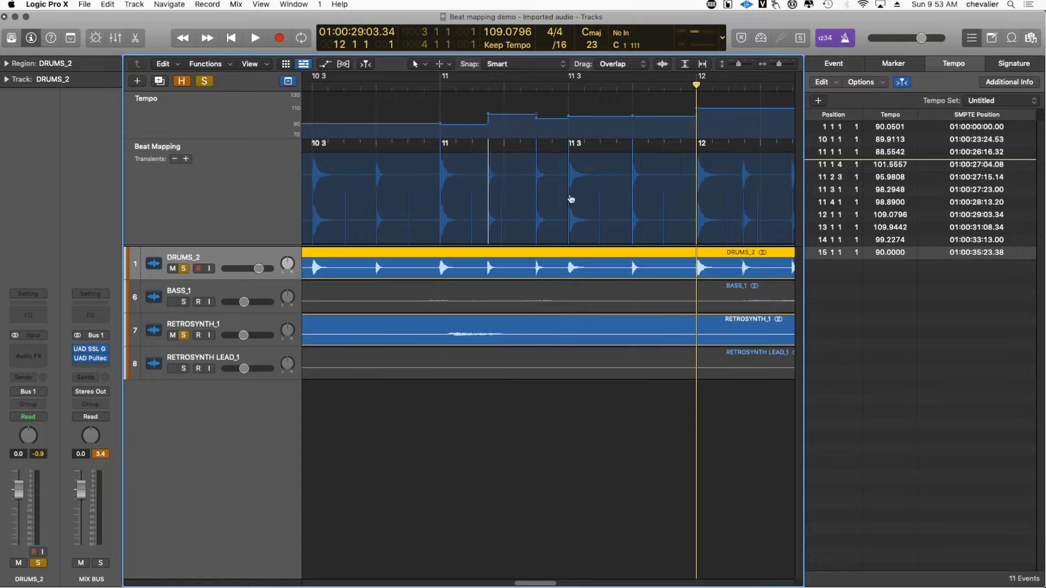
Remove the beat mapping at 11 1 4, replay from beat 3 of bar 11, and re-map beat 4 to its drum transient.
double_click(489, 148)
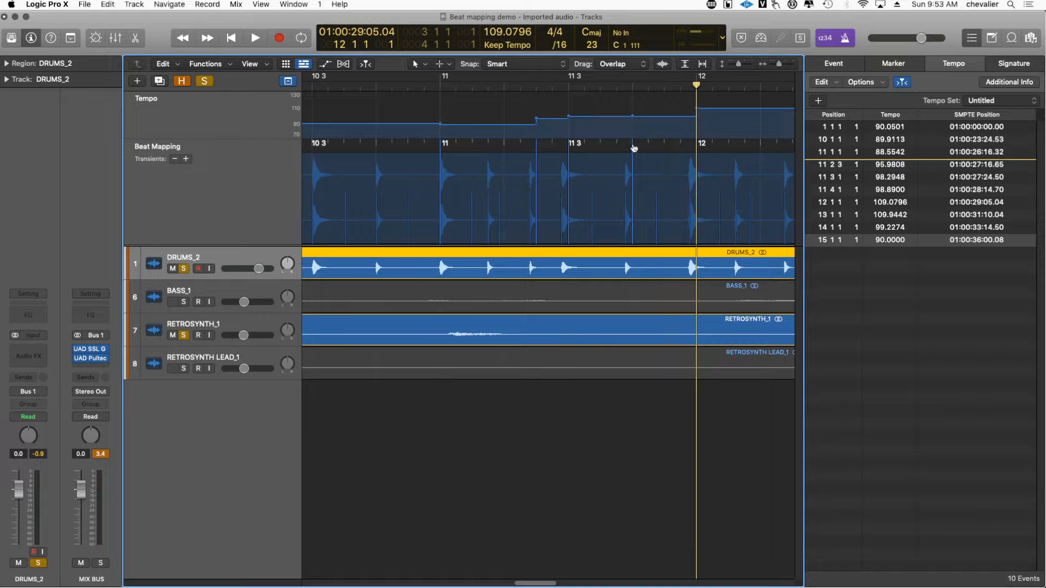
left_click(567, 88)
key("space")
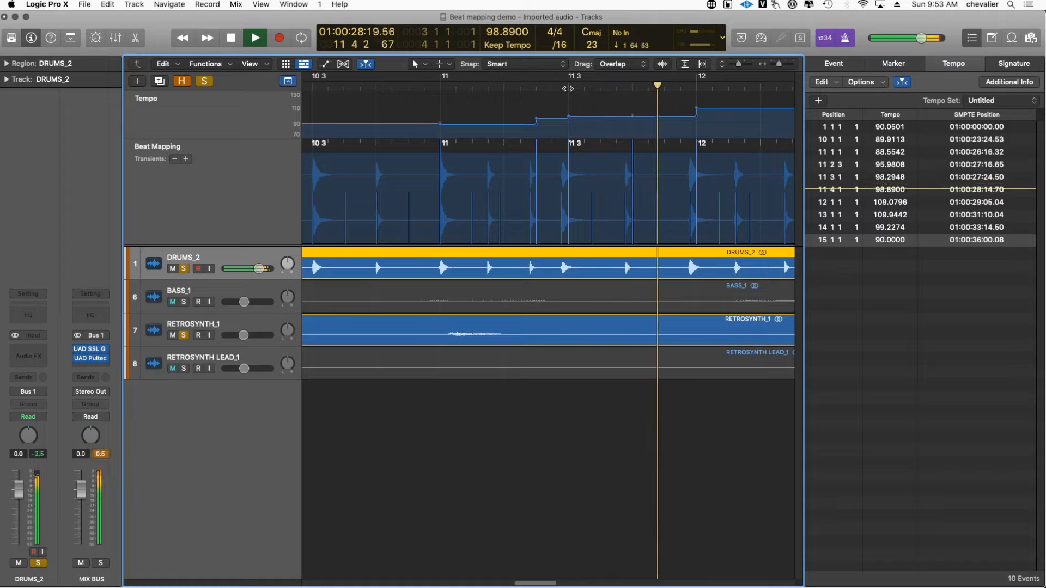
left_click_drag(632, 148, 662, 173)
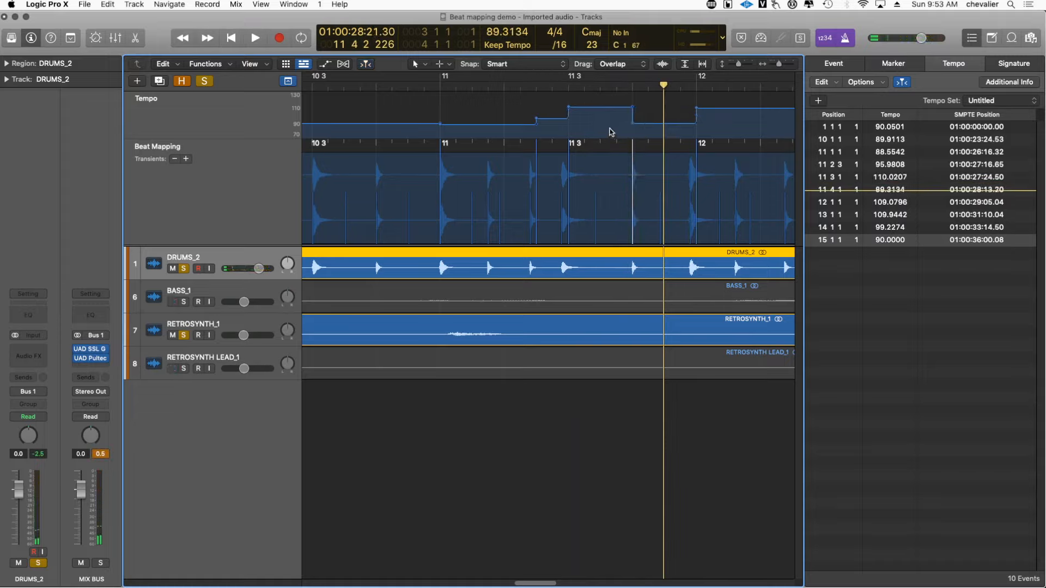
Remove the beat mapping at bar 11 beat 3 and replay bar 11 several times to check the timing.
double_click(568, 150)
key("space")
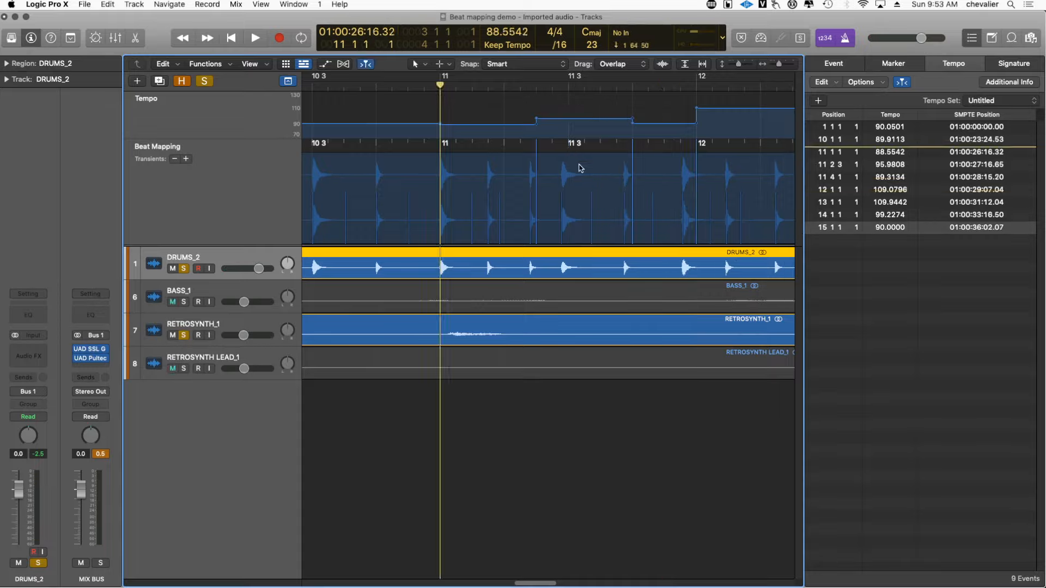
key("space")
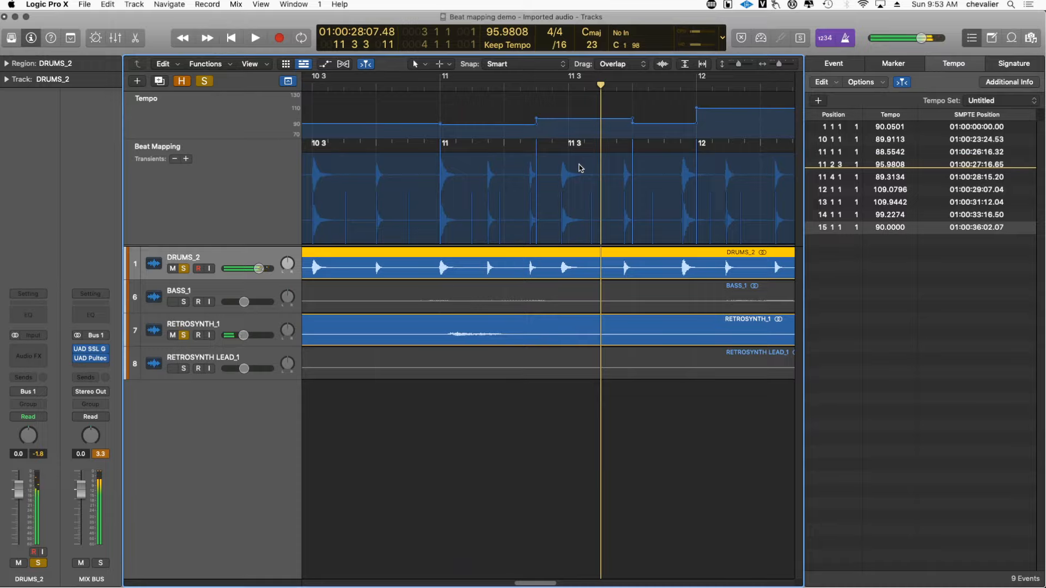
key("comma")
key("space")
key("space")
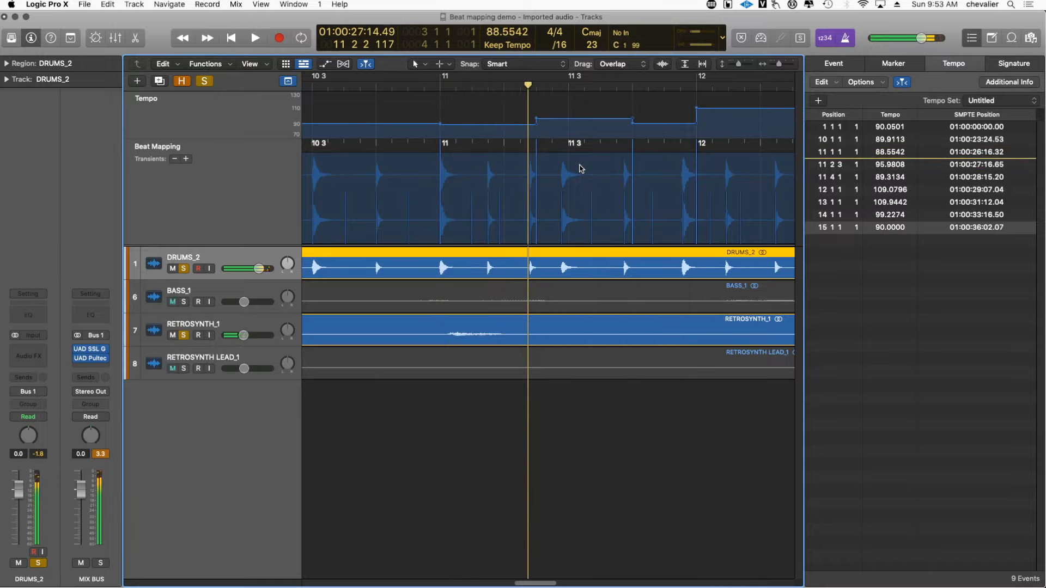
key("space")
key("space")
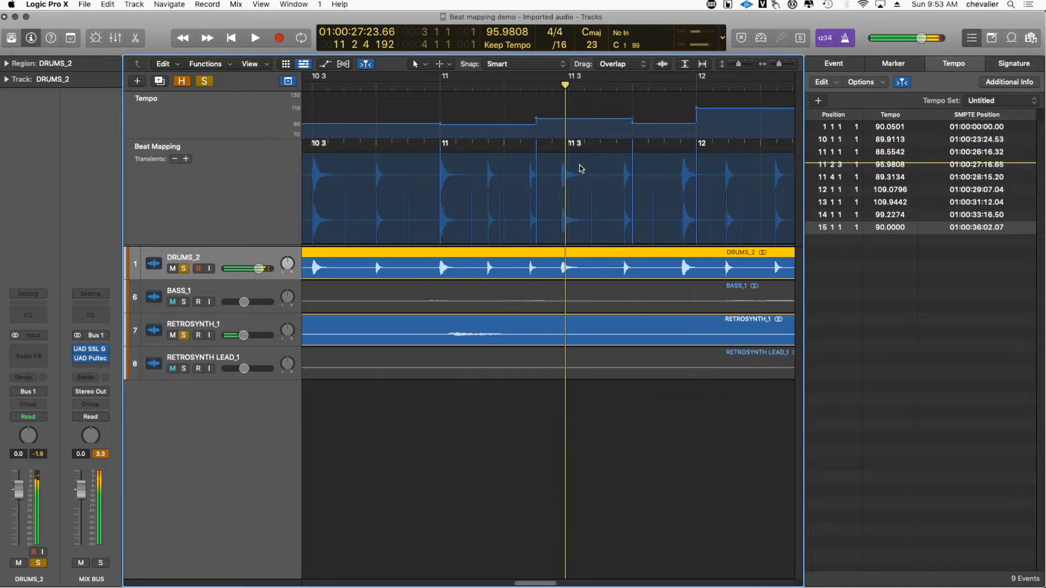
key("space")
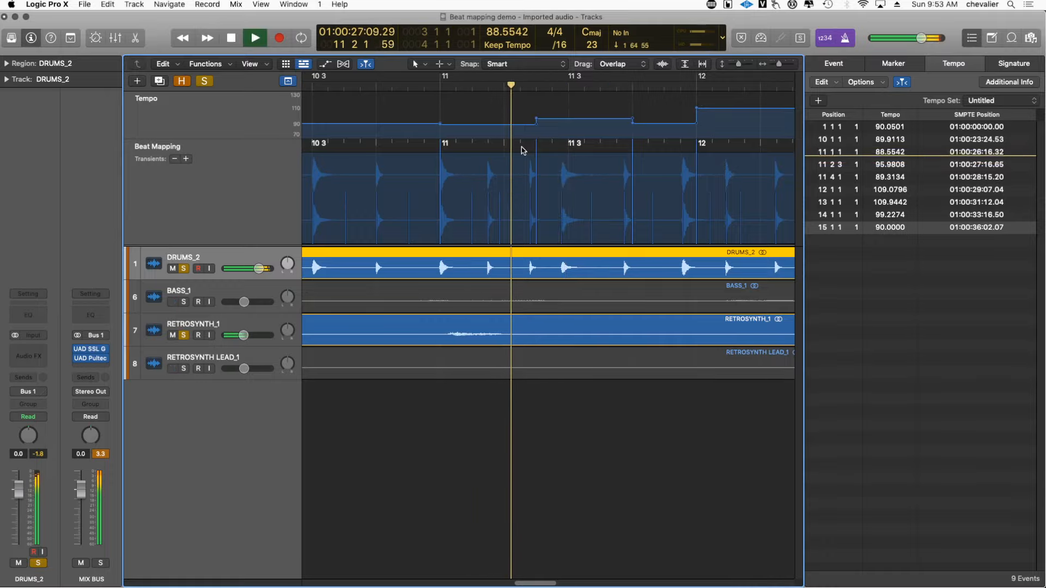
key("space")
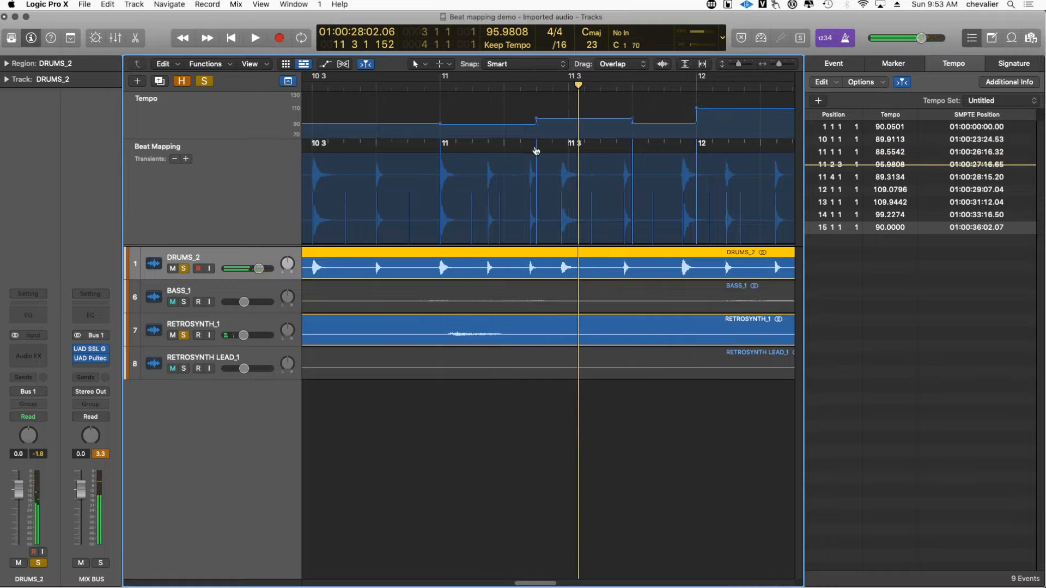
Remove the beat mapping at 11 2 3, replay bar 11, and re-map beat 3 to its DRUMS_2 transient.
double_click(536, 151)
key("space")
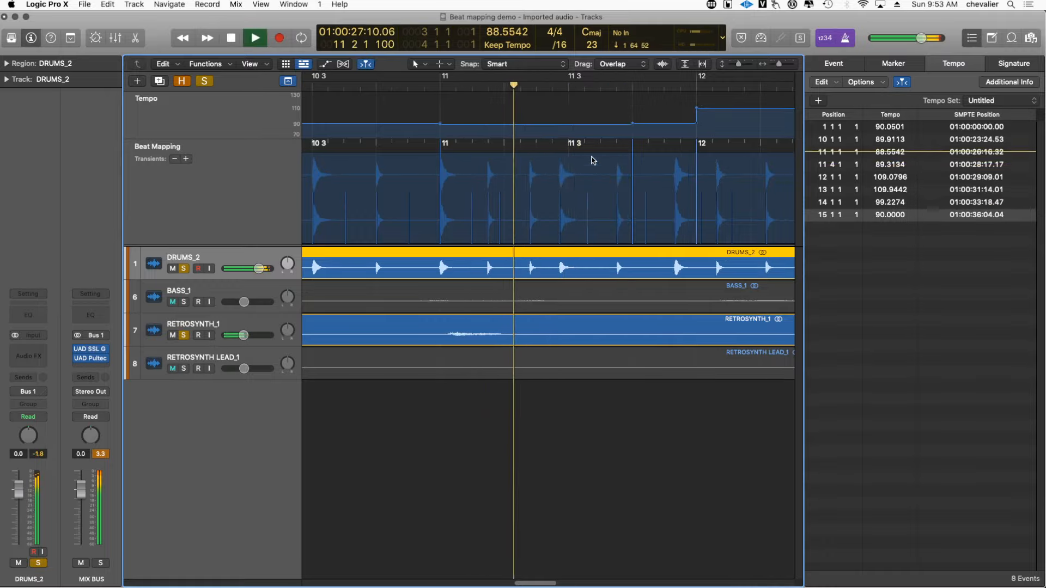
key("space")
left_click_drag(570, 144, 568, 169)
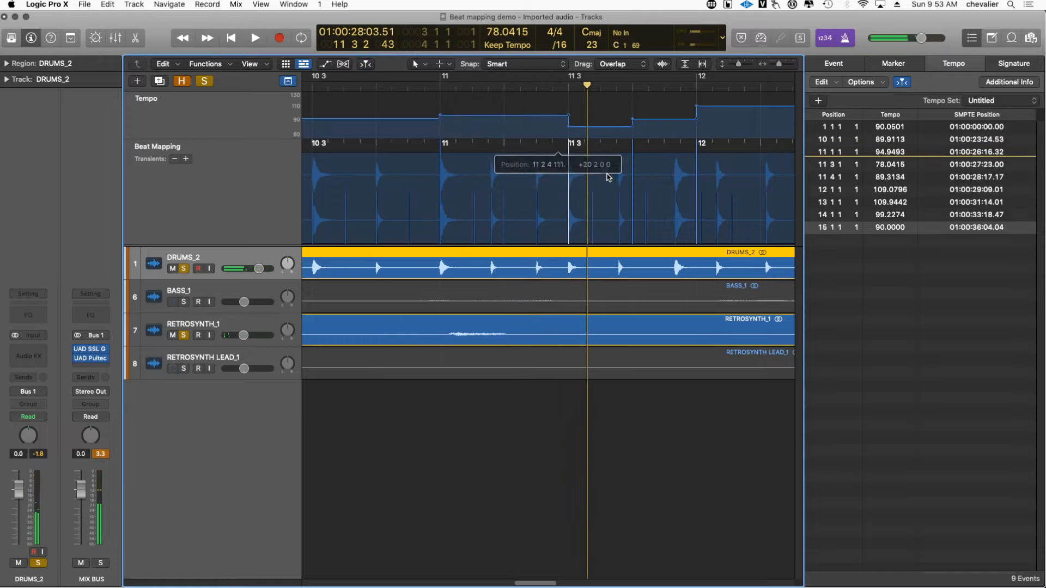
Remove the beat mapping at bar 11 beat 4 and replay from bar 11 to locate the bar 12 downbeat.
double_click(633, 156)
key("space")
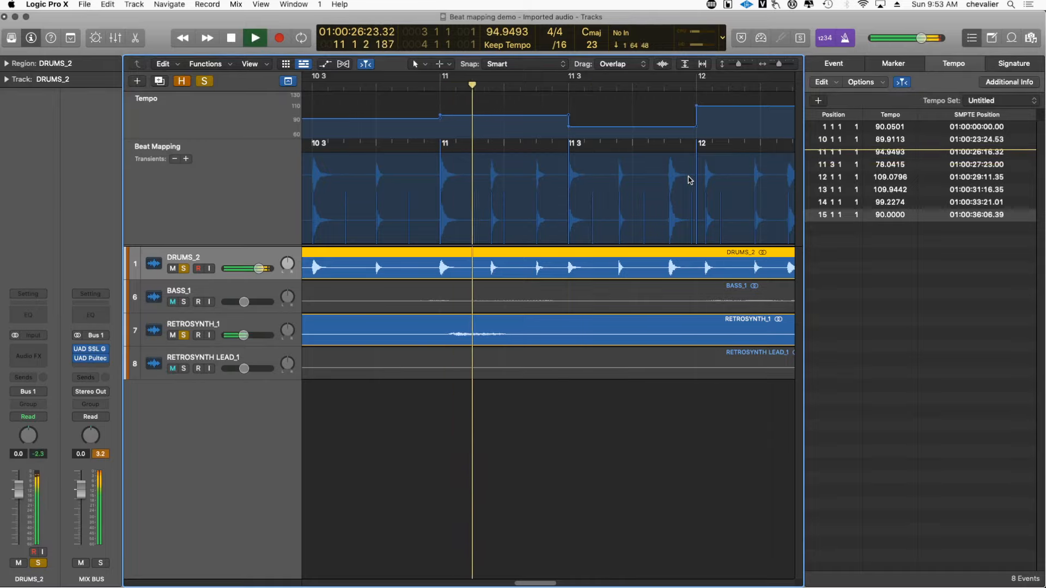
key("space")
key("comma")
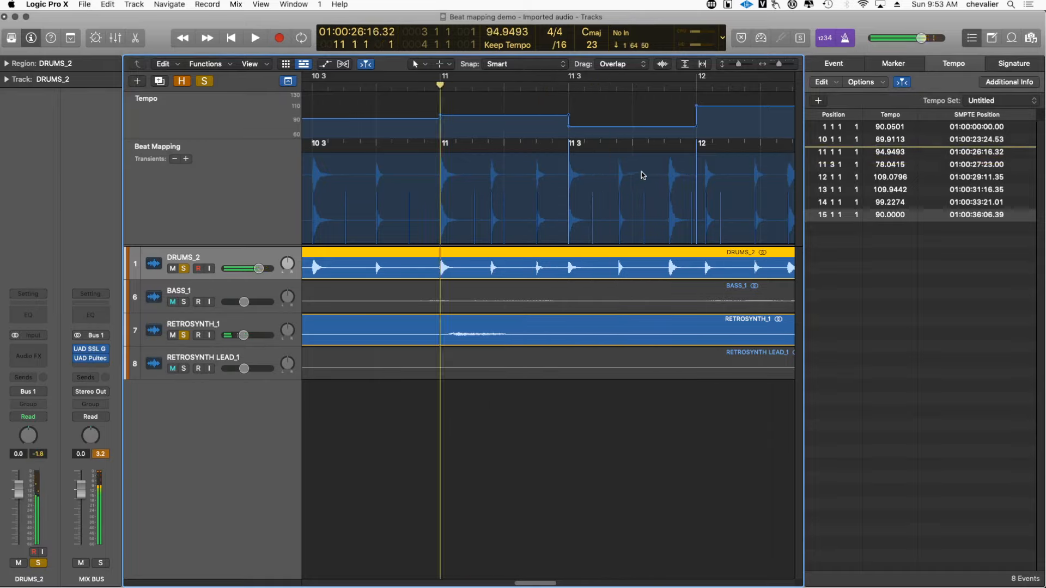
key("space")
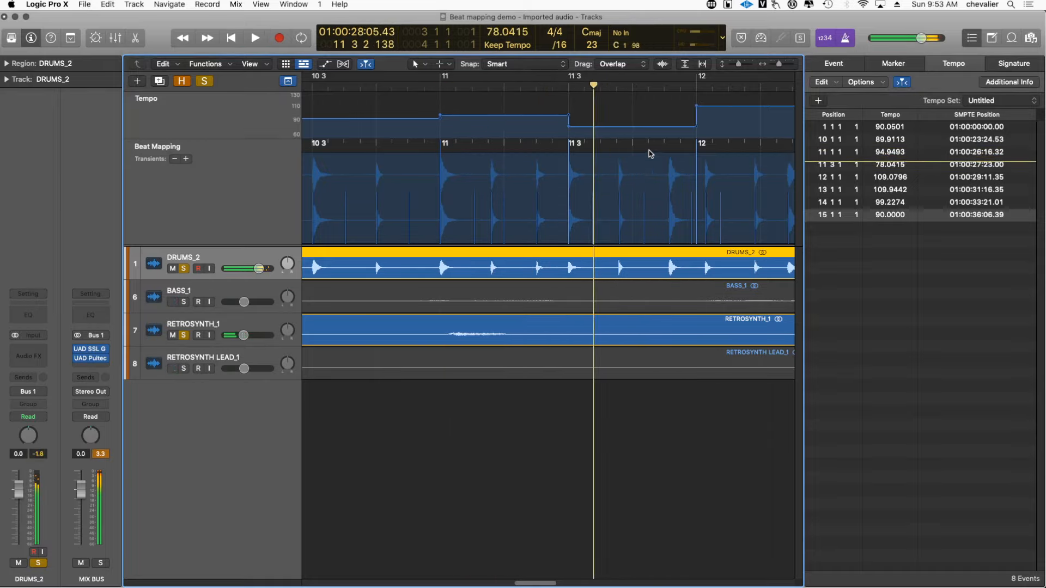
key("space")
key("space")
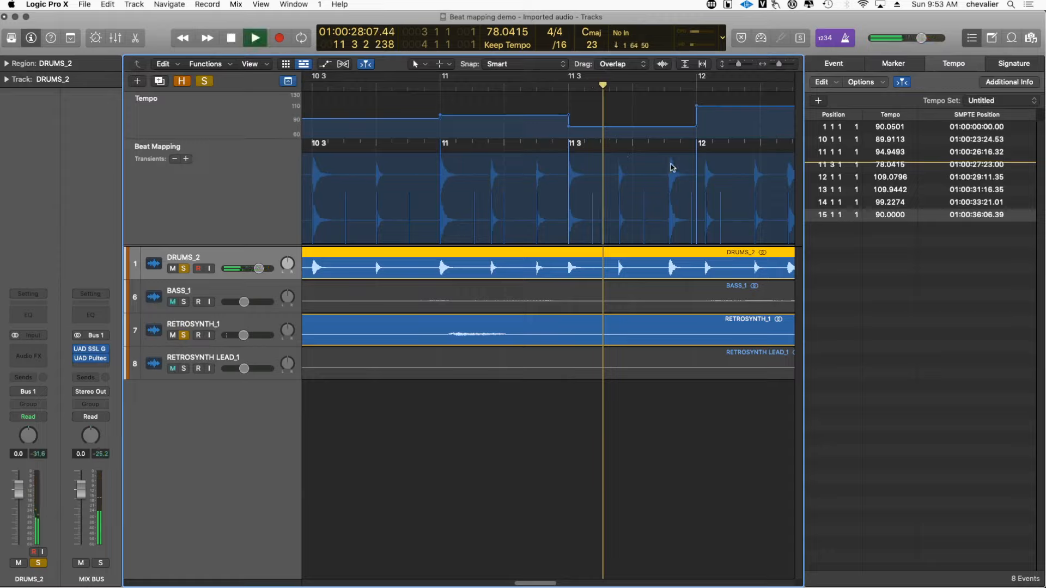
key("space")
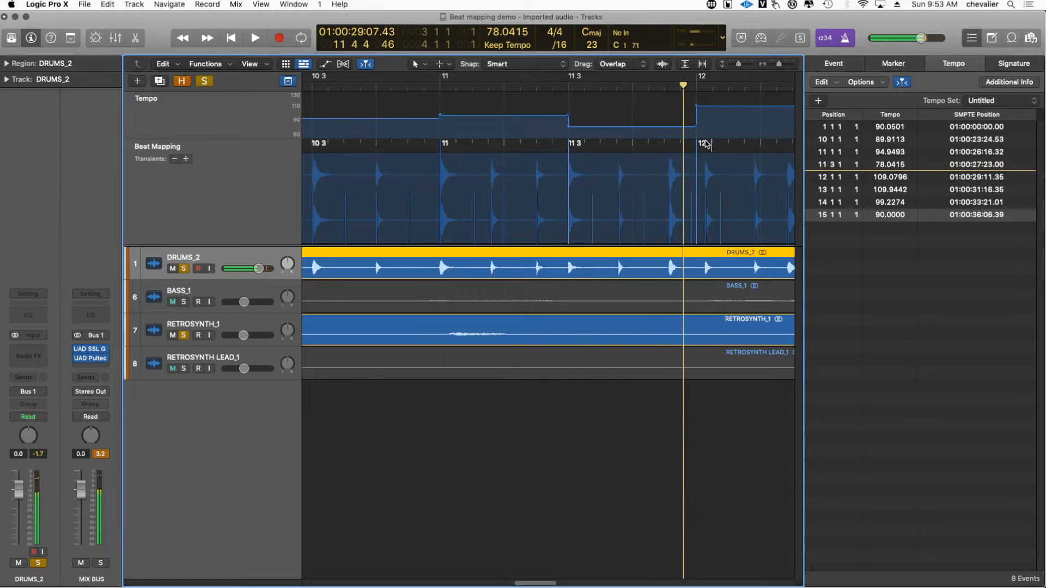
Beat-map the bar 12 downbeat to its drum transient and replay bar 11.
left_click_drag(706, 144, 708, 176)
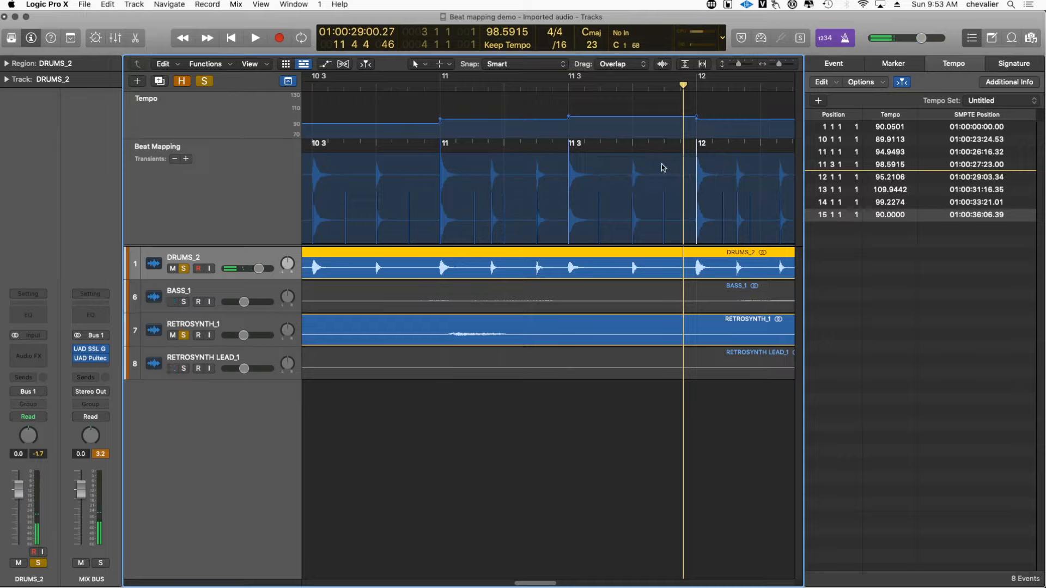
key("space")
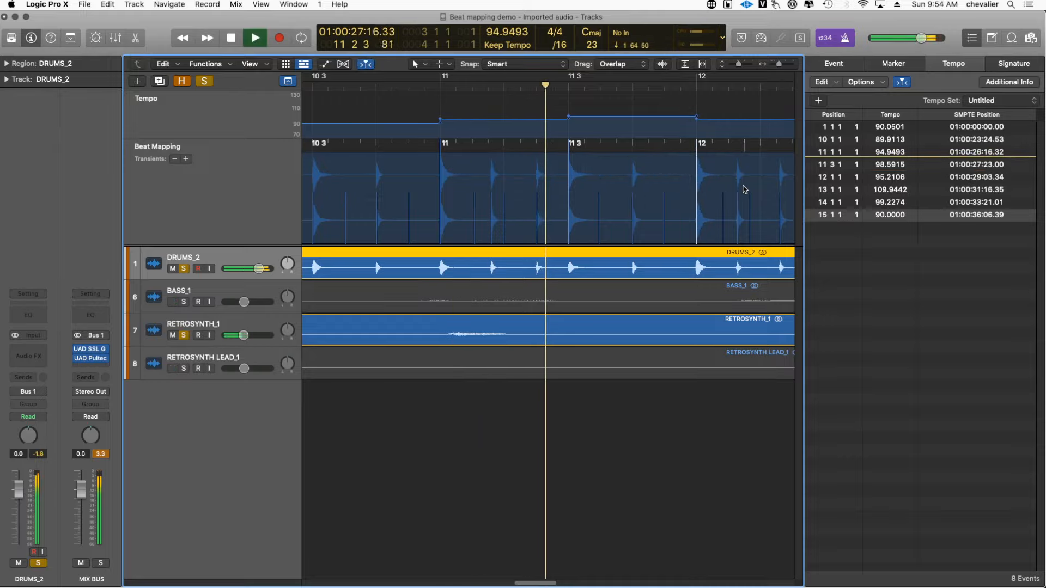
key("space")
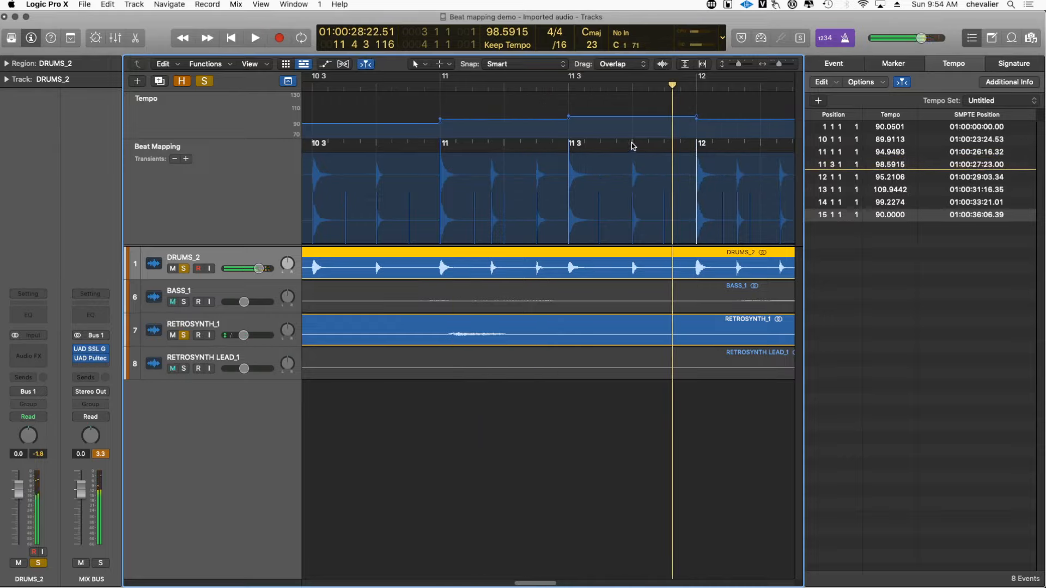
Beat-map bar 11 beat 4 and the hit at 11 2 3 to their drum transients, and play on into bar 12.
left_click_drag(632, 146, 638, 188)
key("space")
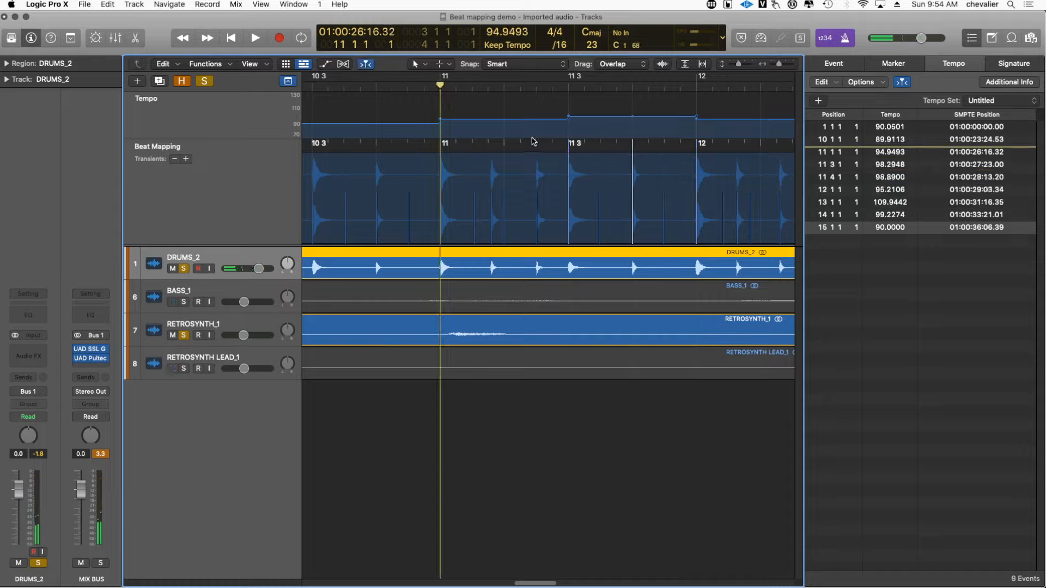
key("space")
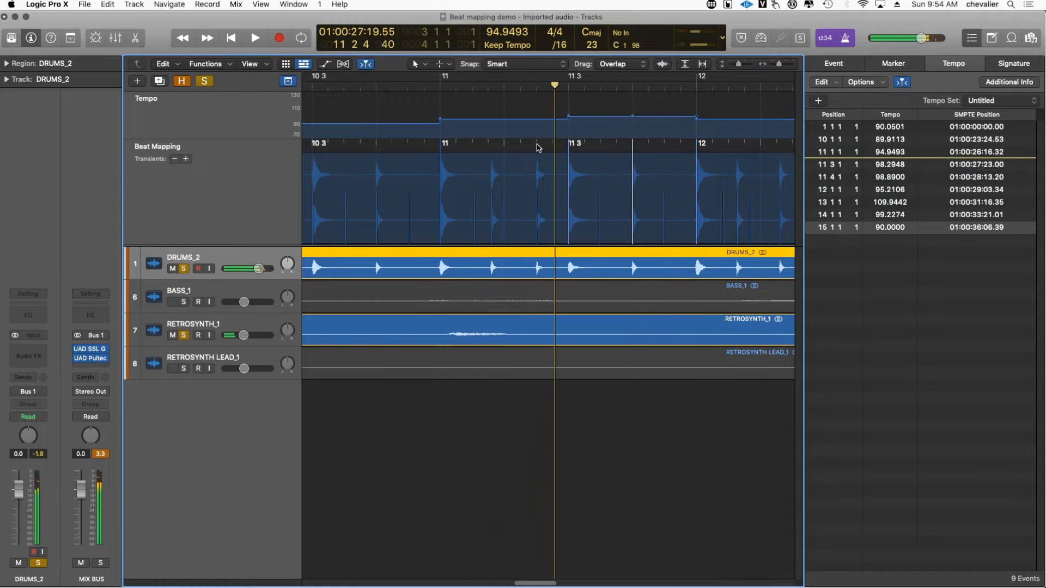
left_click_drag(536, 147, 540, 179)
key("space")
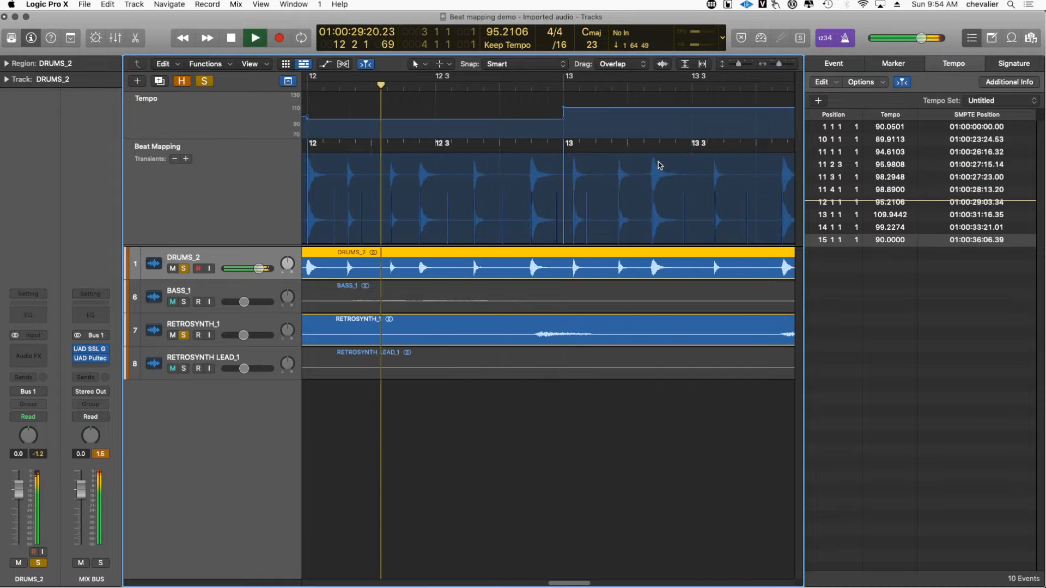
key("space")
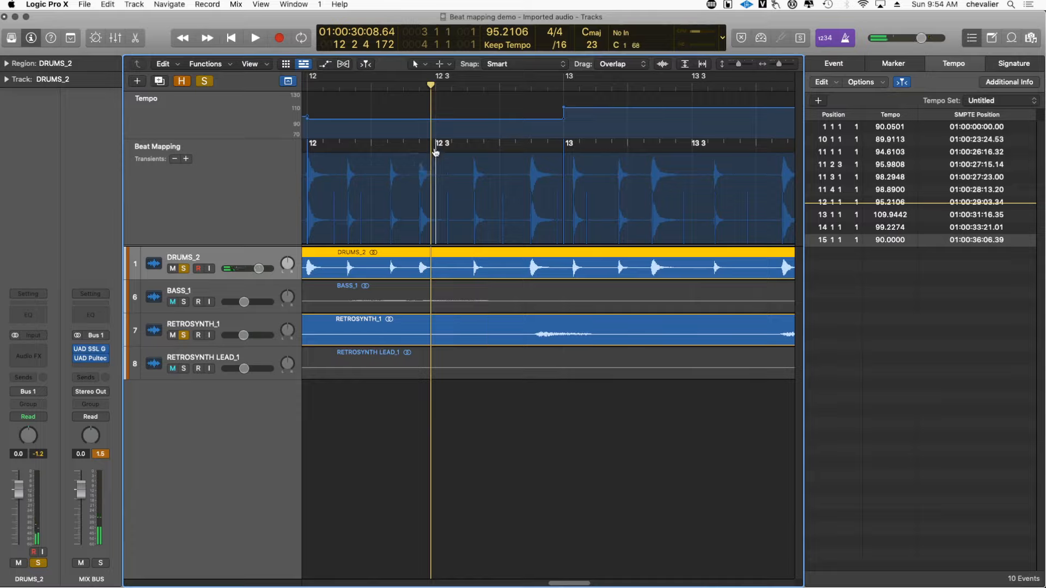
Beat-map bar 12 beat 3 to its drum transient and play through the rest of the bar.
left_click_drag(435, 152, 425, 161)
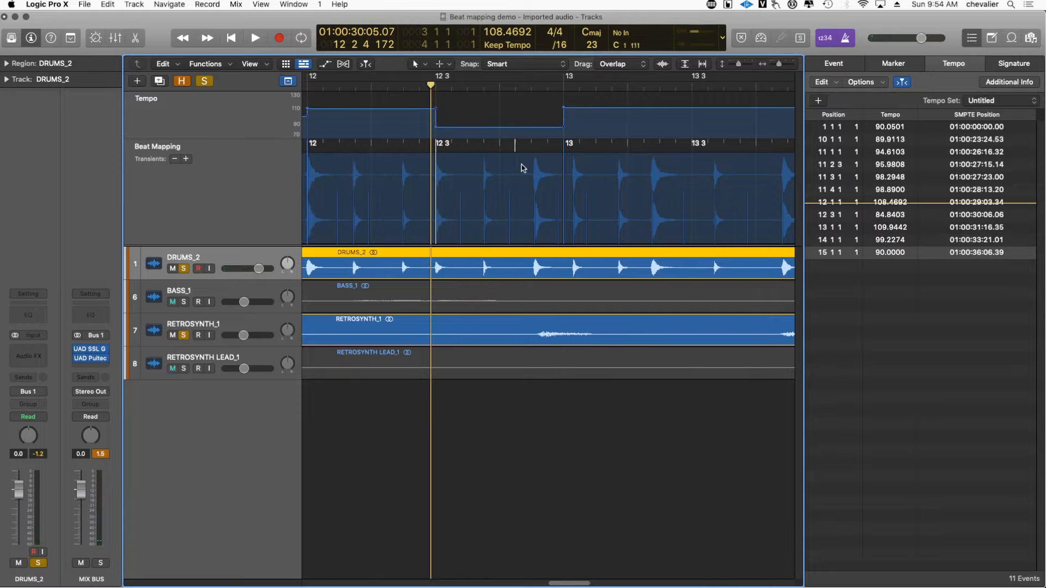
key("space")
key("space")
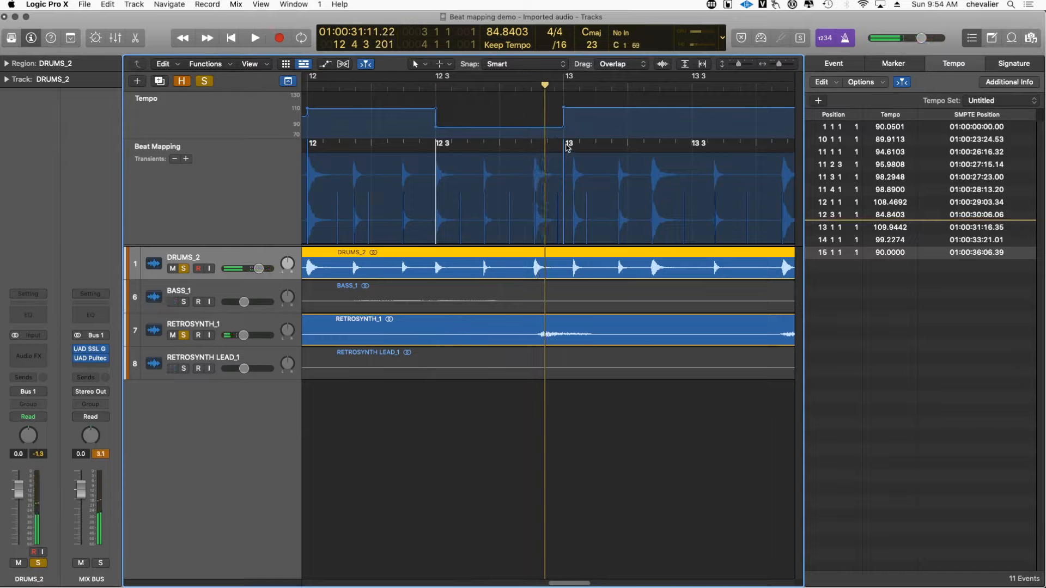
Beat-map the bar 13 downbeat to its drum transient and play through bar 13 to check the timing.
left_click_drag(568, 147, 539, 161)
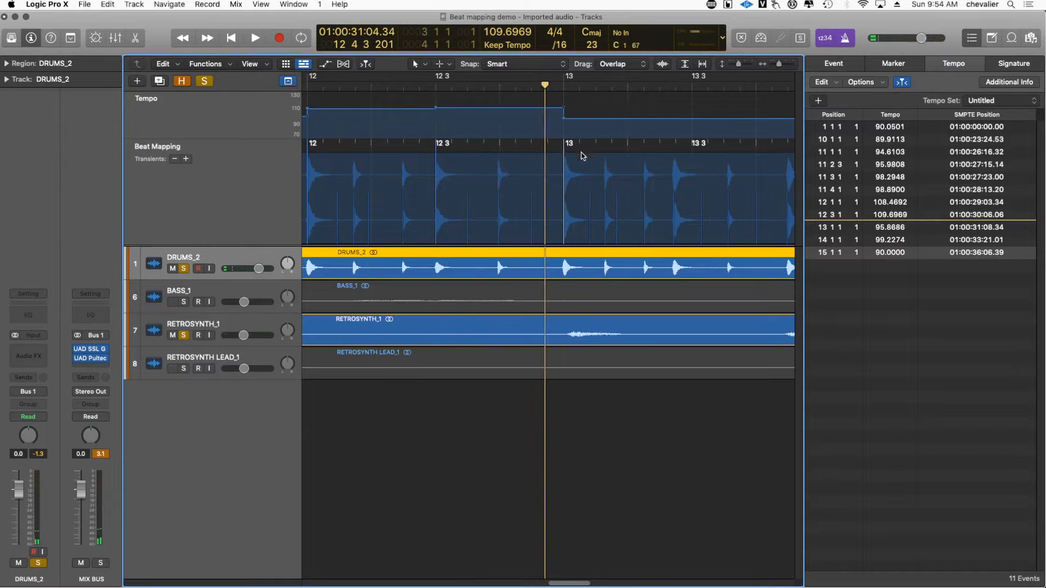
key("space")
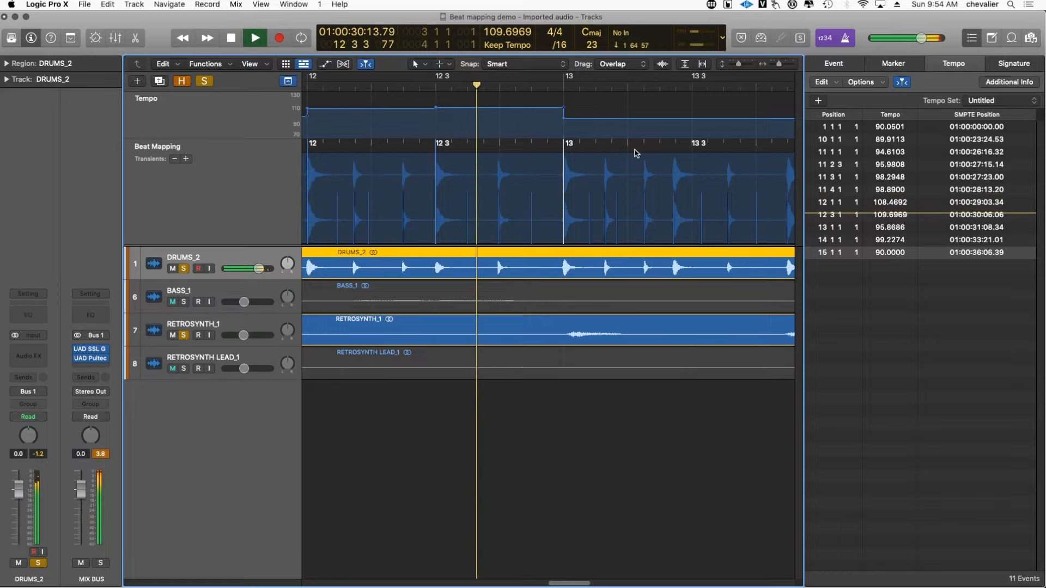
key("space")
key("space")
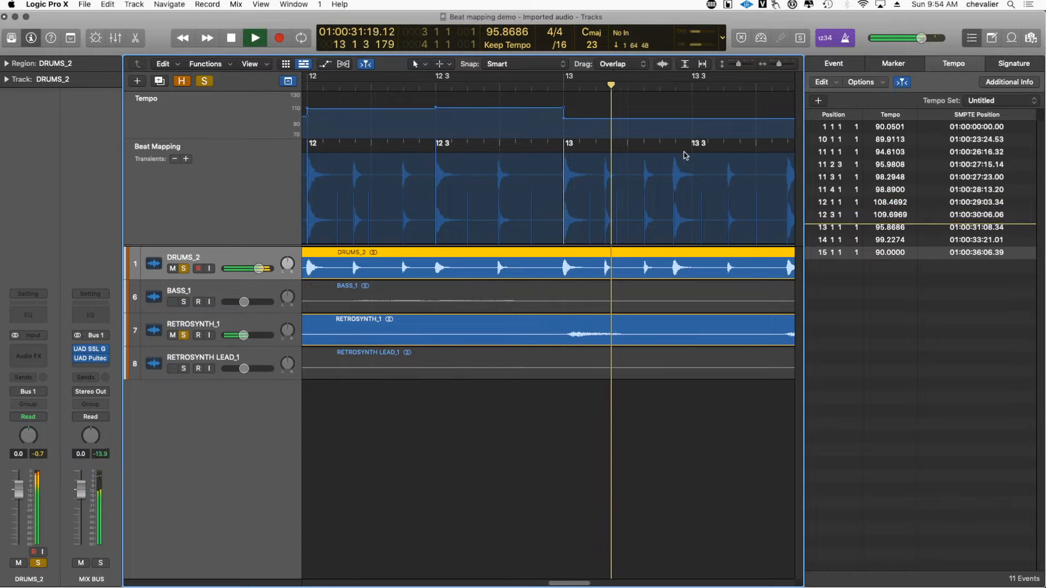
key("space")
key("space")
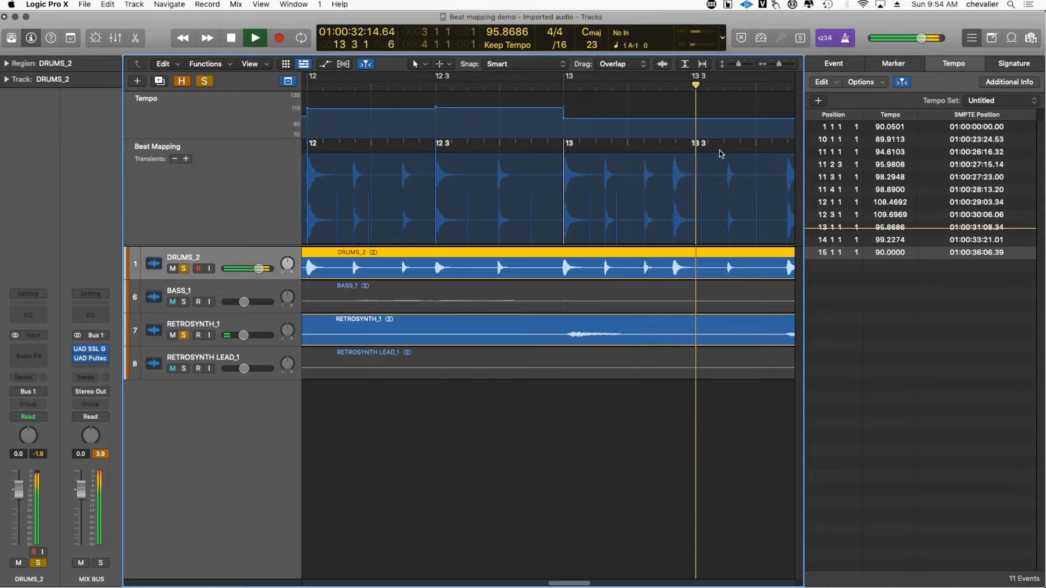
key("space")
Beat-map the bar 14 downbeat to its drum transient and play into bar 14.
left_click_drag(439, 162, 406, 163)
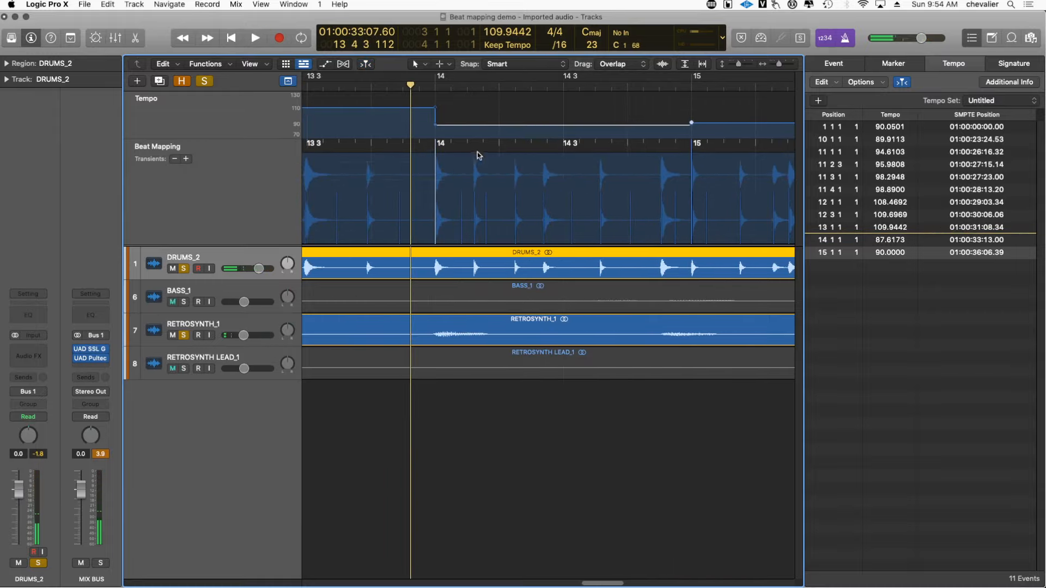
key("space")
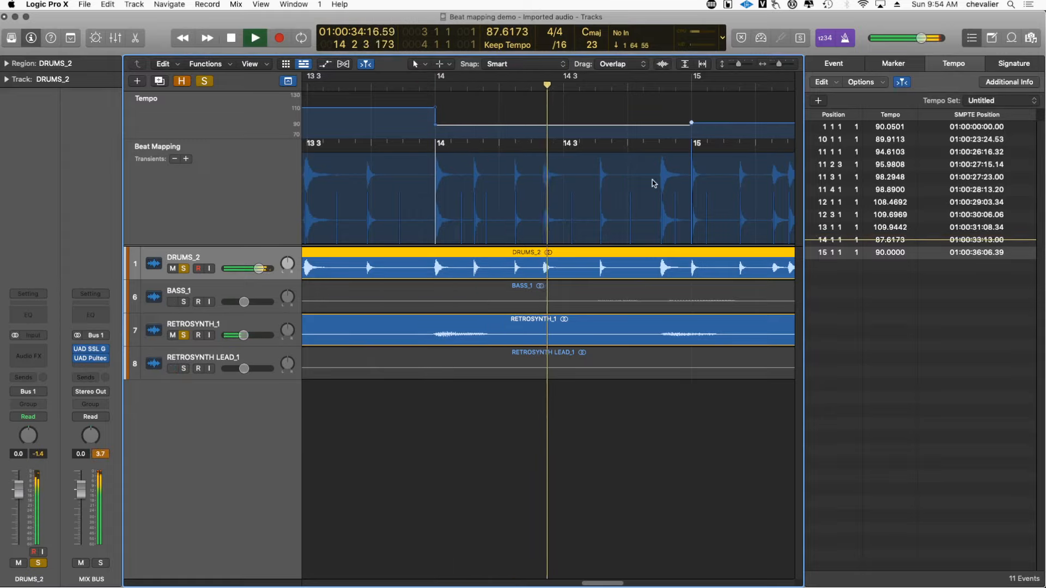
key("space")
Beat-map bar 14 beat 3 and the bar 15 downbeat to their drum transients, checking the timing by playback in between.
left_click_drag(567, 152, 545, 163)
key("space")
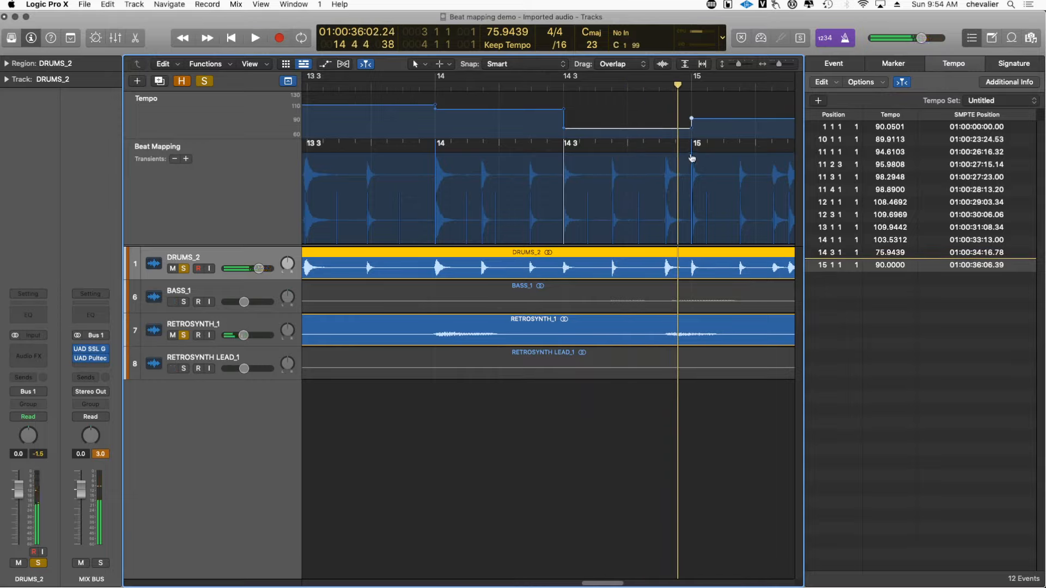
left_click_drag(691, 145, 701, 158)
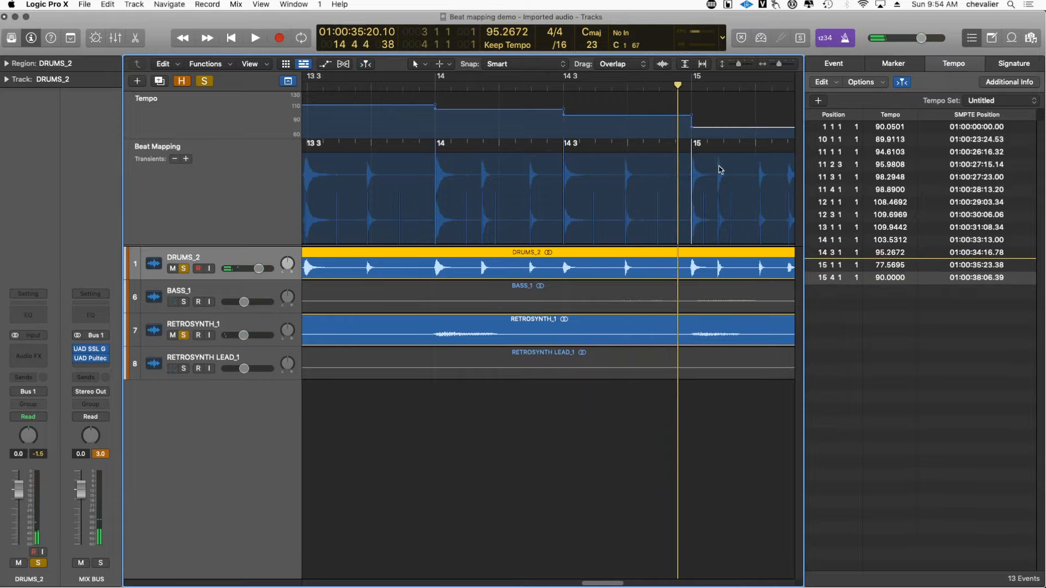
Set the tempo of the event at 15 1 1 to 90 and play into bar 15.
double_click(896, 265)
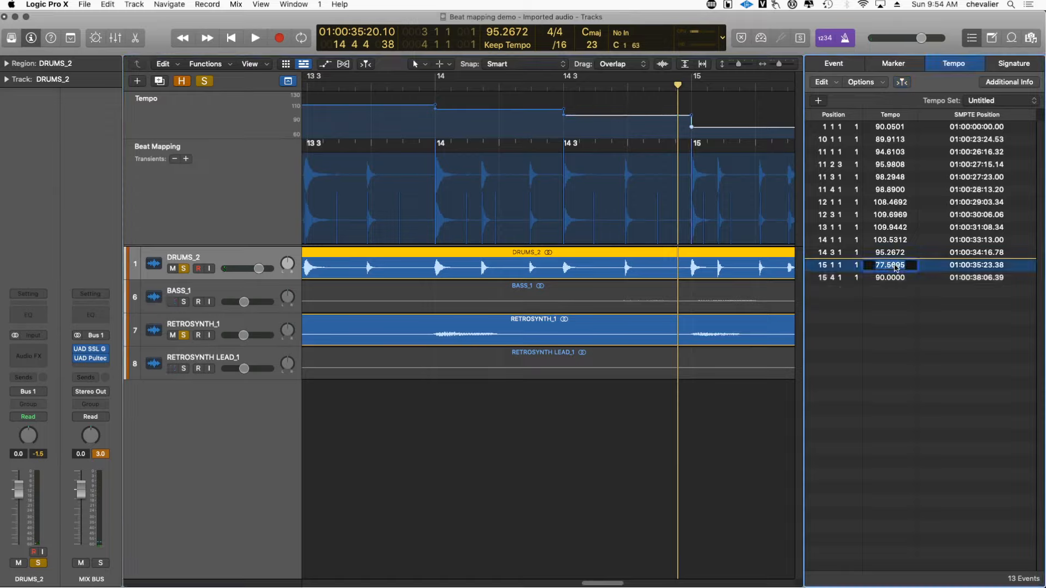
type("90")
key("Return")
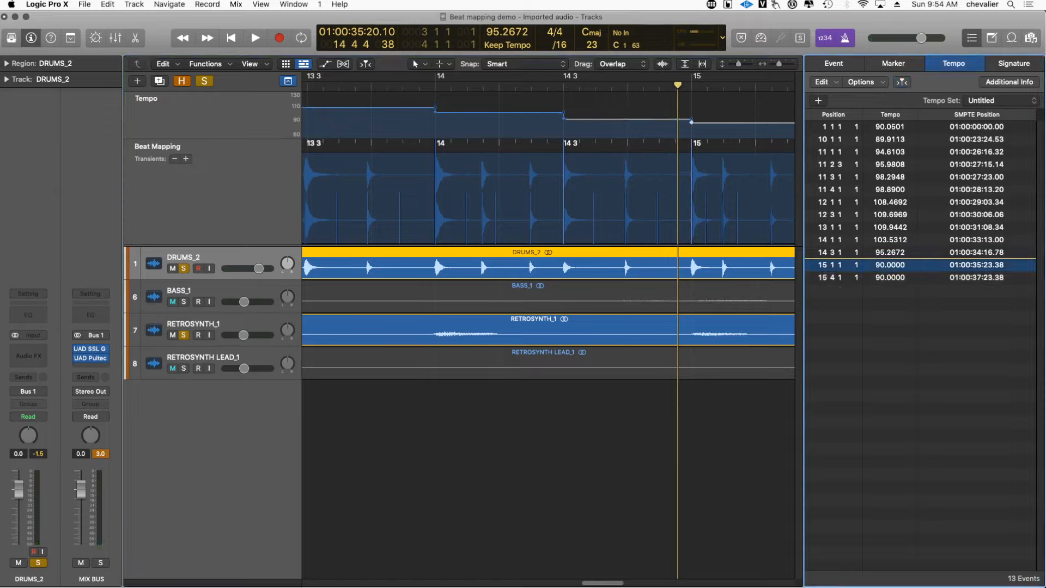
key("space")
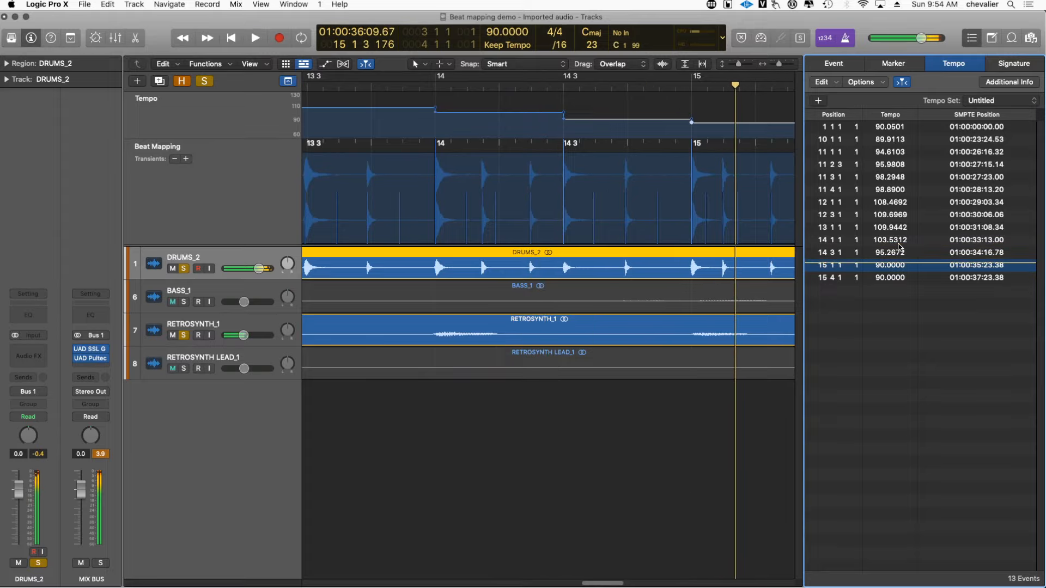
key("space")
Return the playhead to the start of bar 10 and bring bars 10 to 17 into view for review.
key("comma")
key("comma")
key("comma")
key("comma")
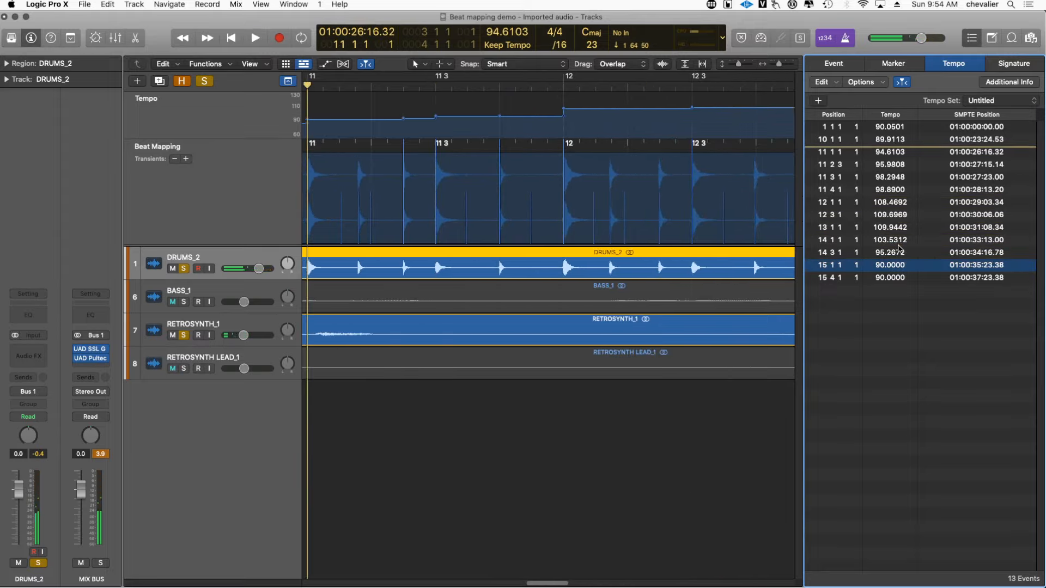
key("super+Left")
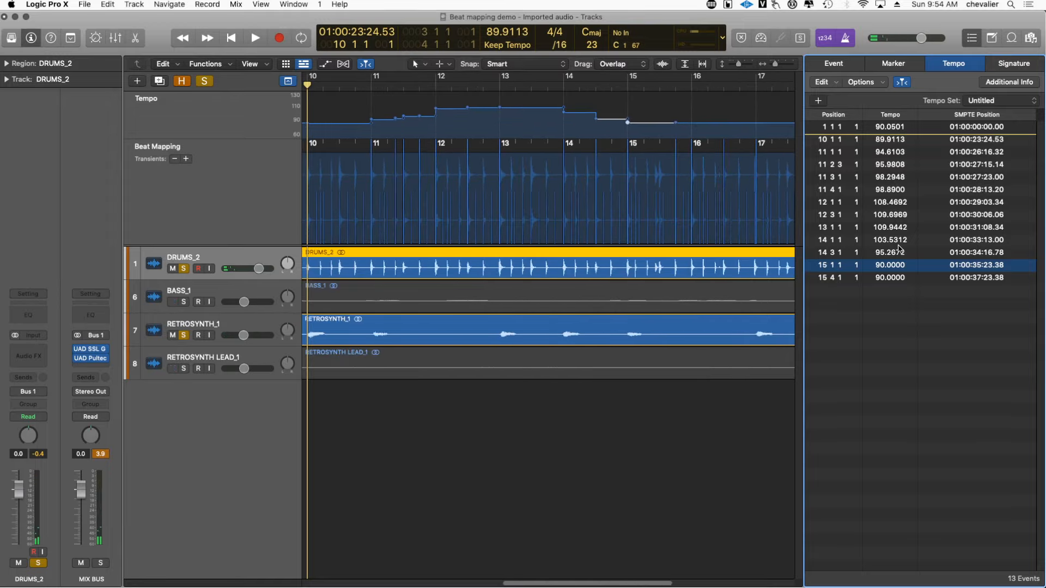
Bring the whole arrangement into view and play from bar 10 into bar 11 to check the timing.
key("super+Left")
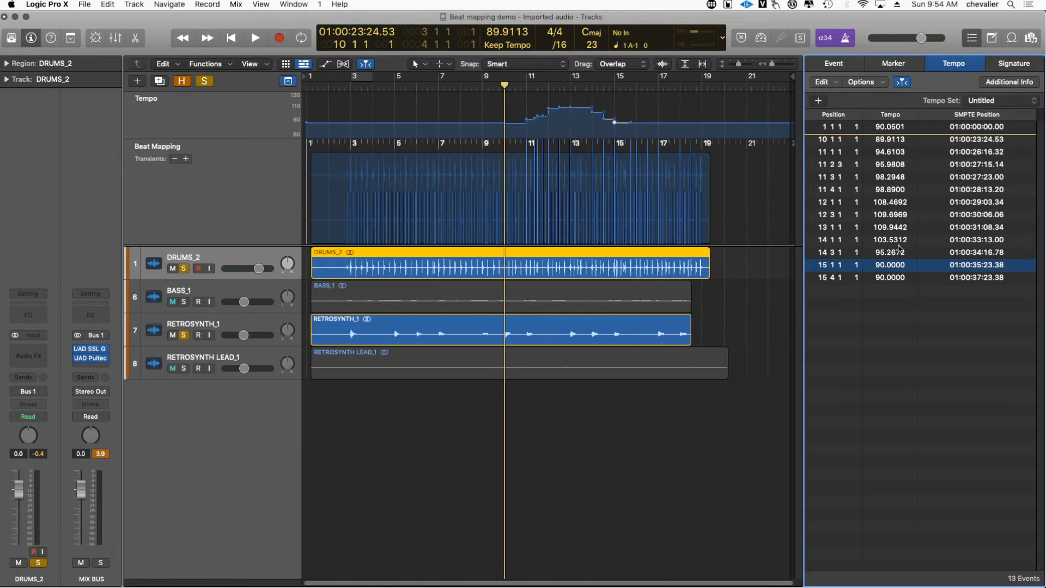
key("space")
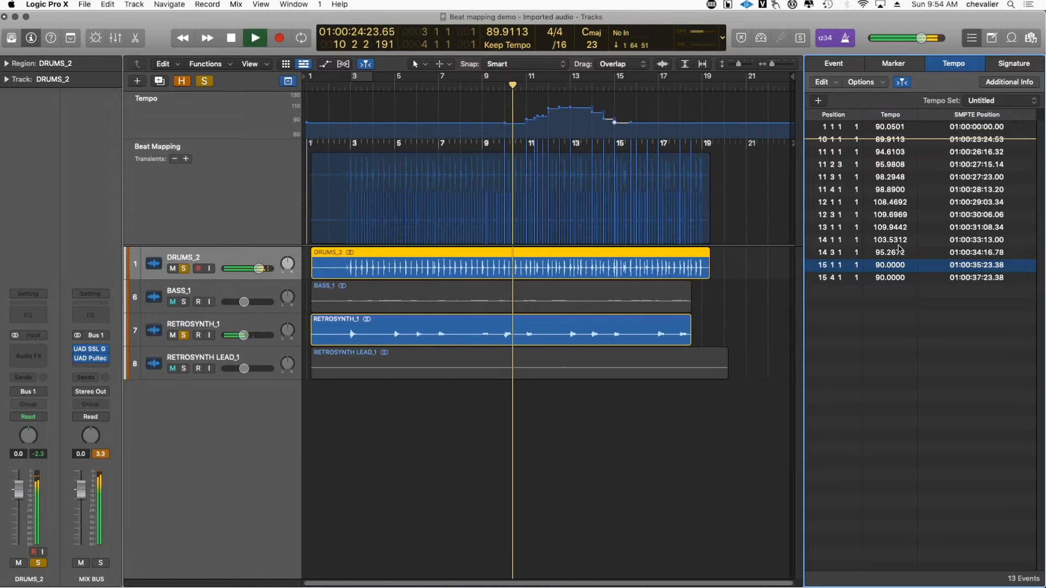
key("space")
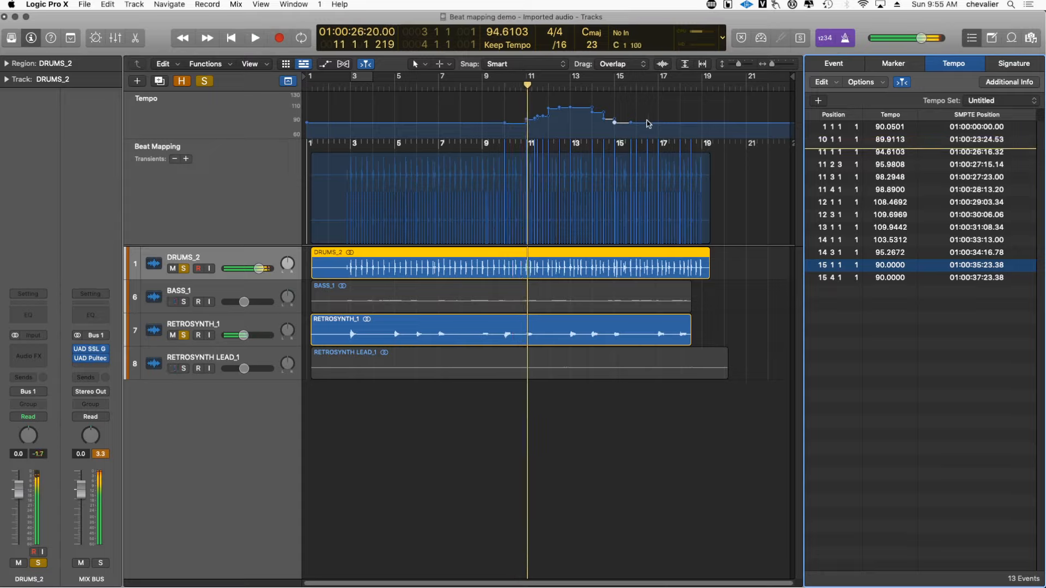
Return the playhead to bar 3 and beat-map the downbeats of bars 4, 6 and 8 to their drum transients.
key("comma")
key("comma")
key("comma")
key("comma")
key("comma")
key("comma")
key("comma")
key("comma")
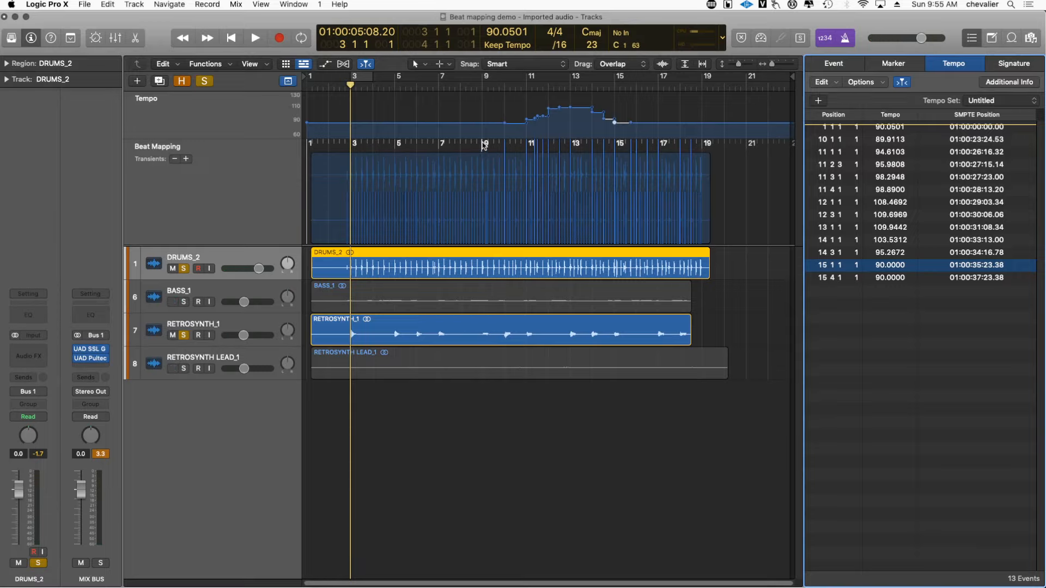
key("super+Right")
key("super+Right")
key("super+Right")
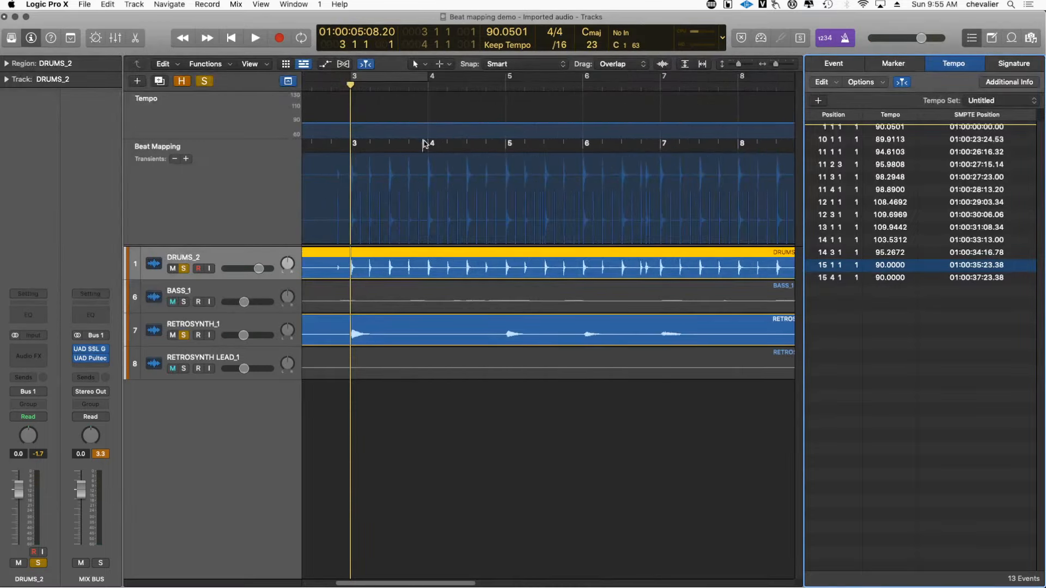
left_click_drag(424, 144, 428, 146)
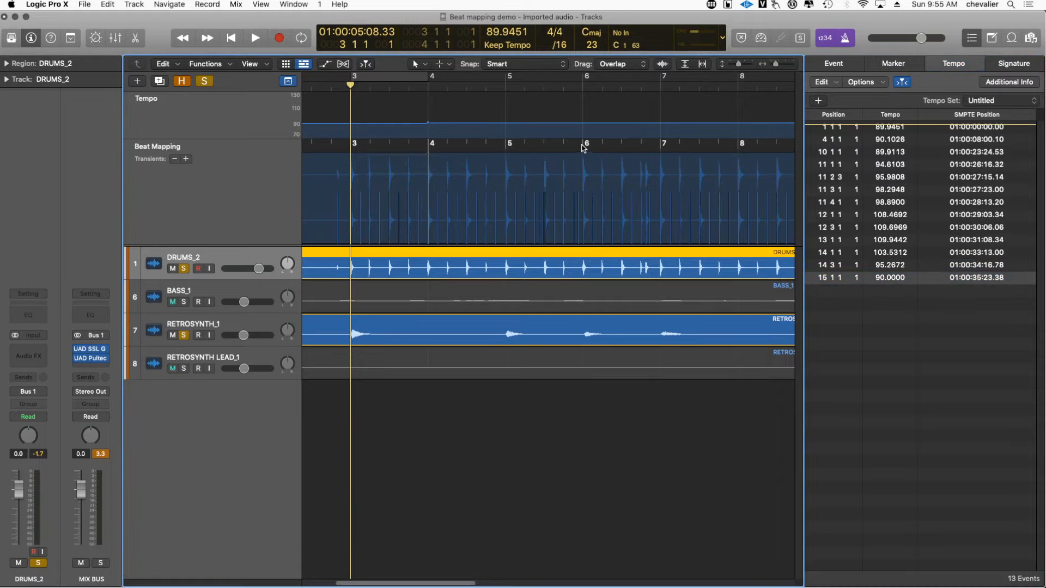
left_click_drag(584, 145, 583, 145)
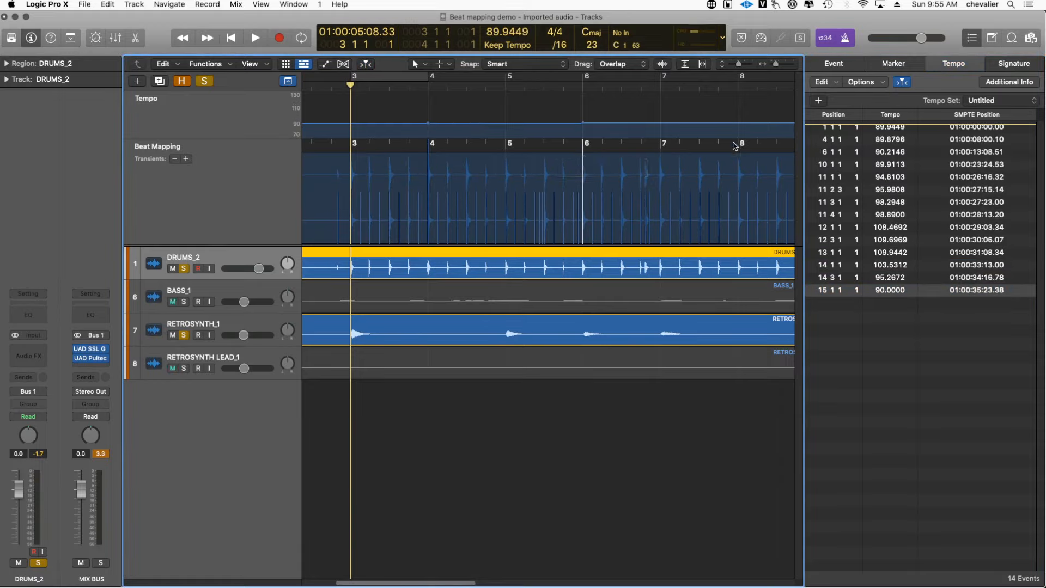
left_click_drag(739, 147, 740, 215)
Curve the tempo transition from bar 11 beat 4 up to the bar 12 downbeat and play into bar 12 to check it.
key("period")
key("period")
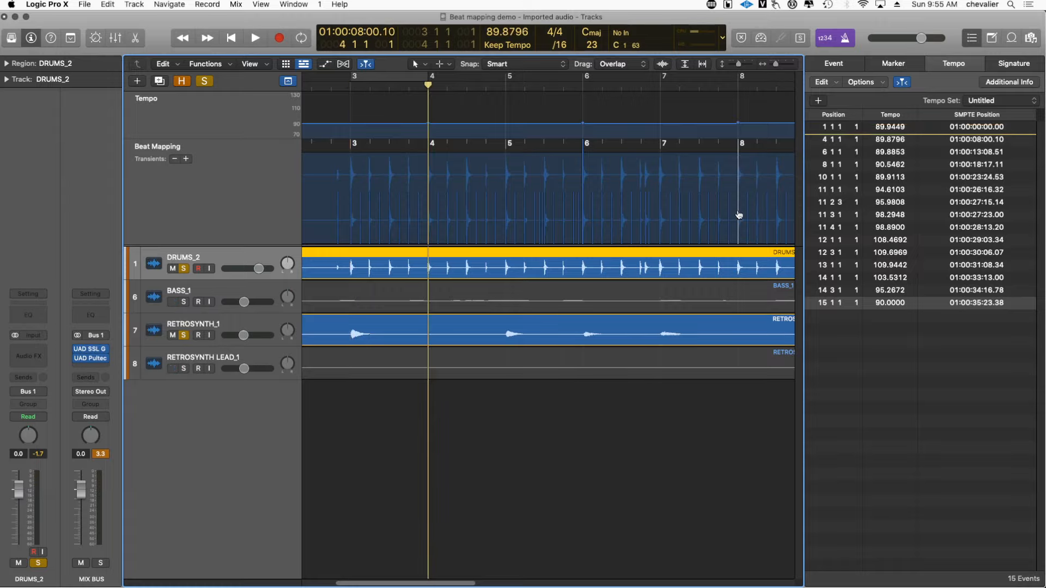
key("period")
key("period")
key("period")
key("period")
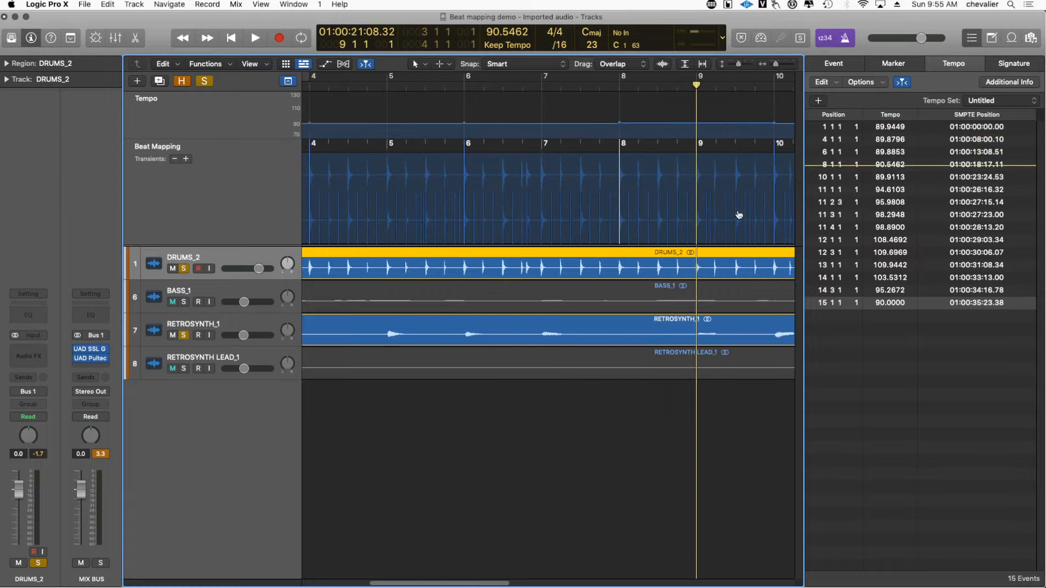
key("period")
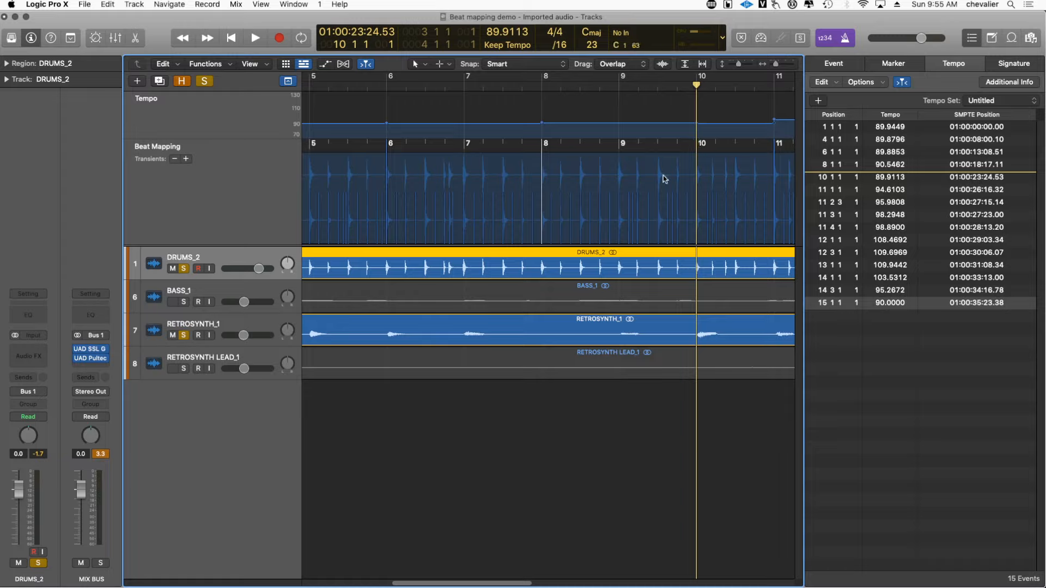
key("period")
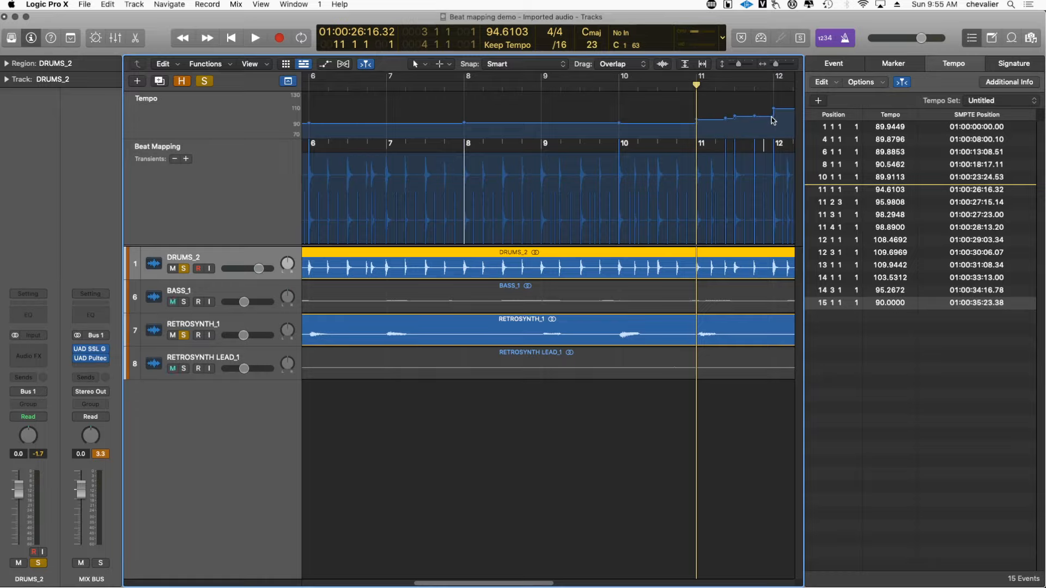
left_click_drag(774, 117, 736, 123)
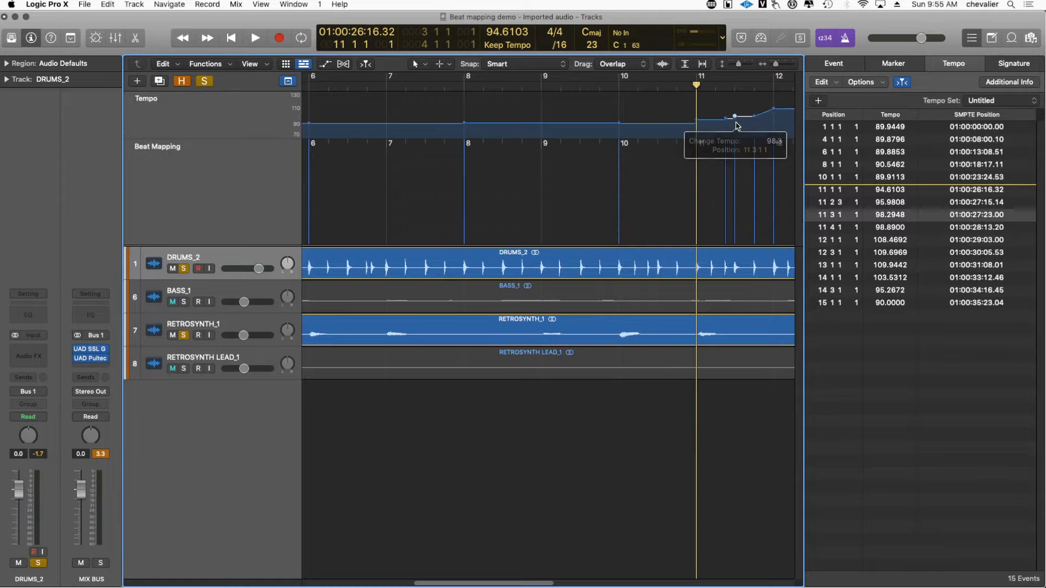
key("space")
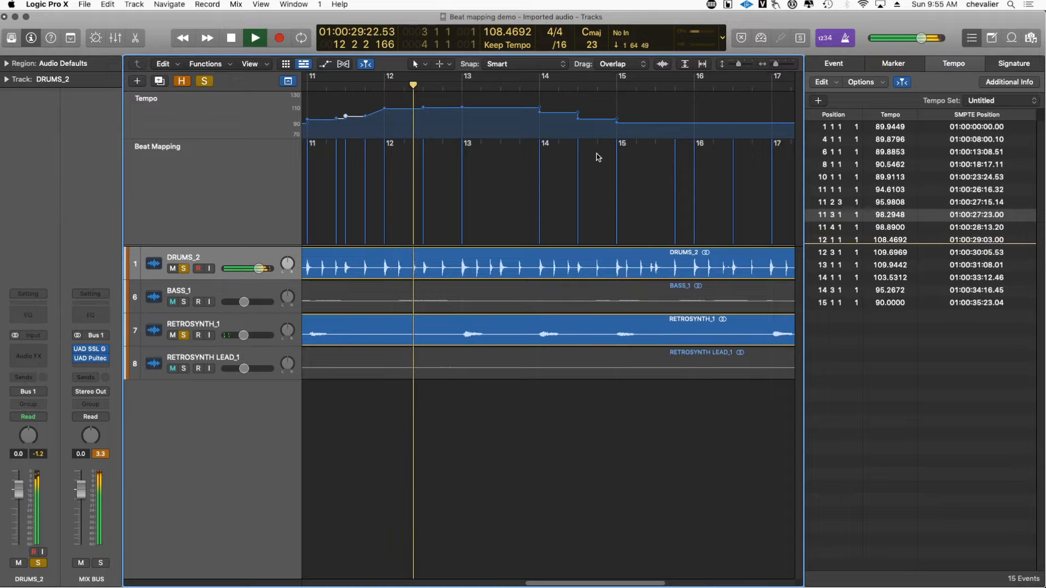
key("space")
Curve the tempo transition from the bar 14 downbeat to beat 3, try adjusting the one into bar 15, and play through bar 18.
left_click_drag(540, 108, 566, 114)
left_click_drag(477, 124, 478, 125)
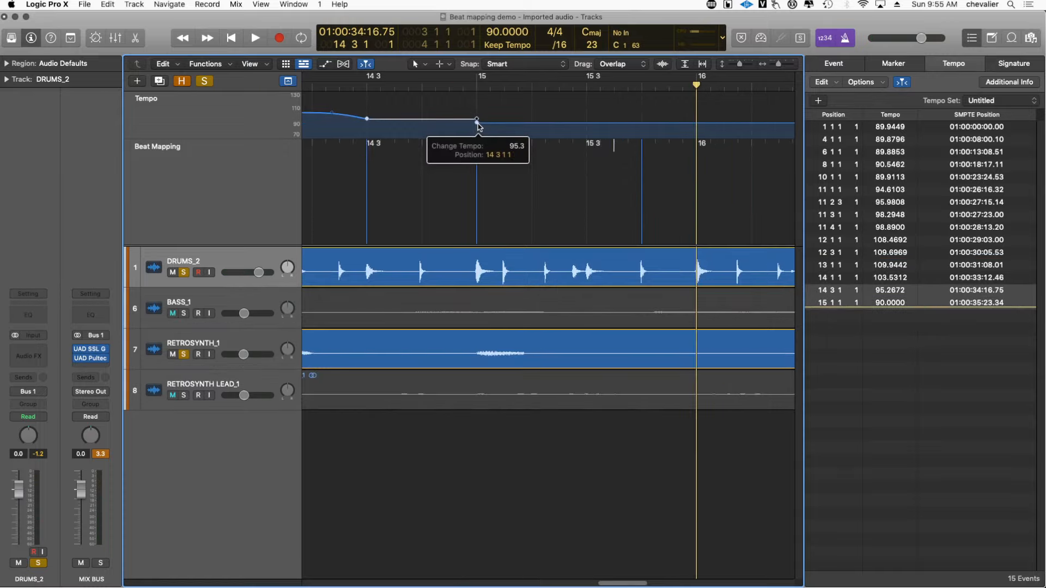
key("space")
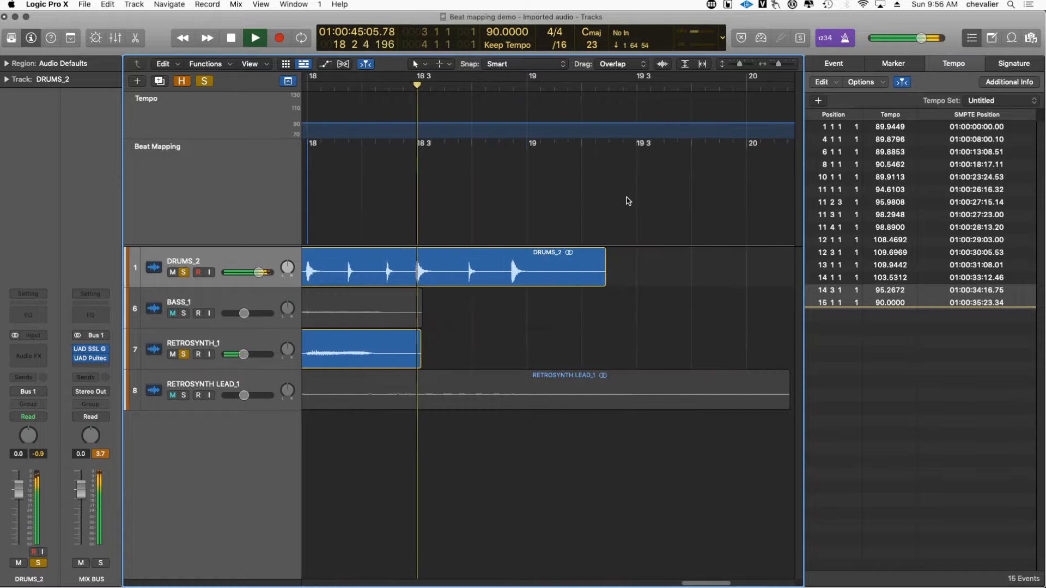
key("space")
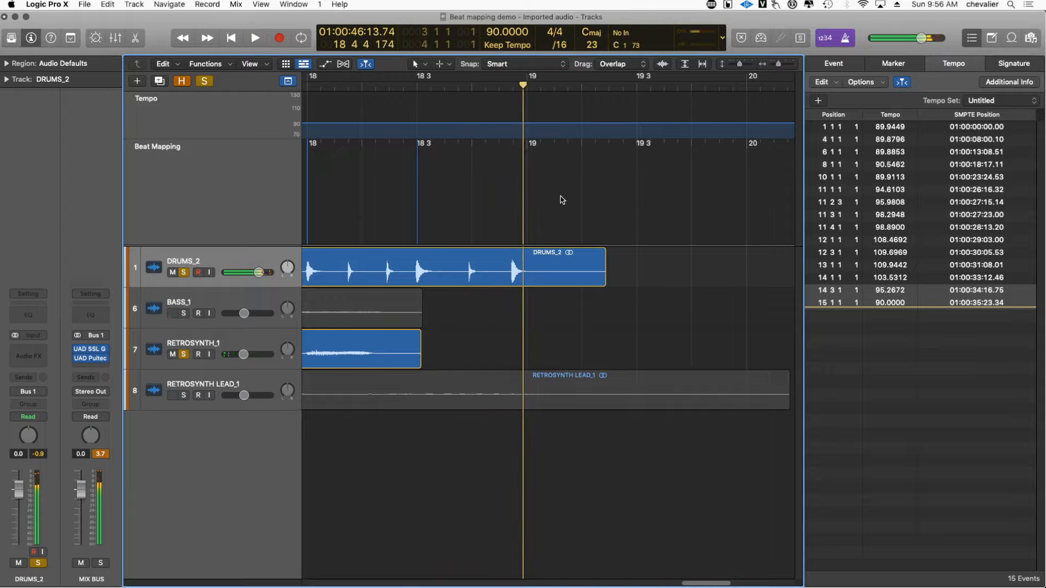
Beat-map bar 18 beat 3 to its transient in the DRUMS_2 region and play back bar 18.
left_click(418, 195)
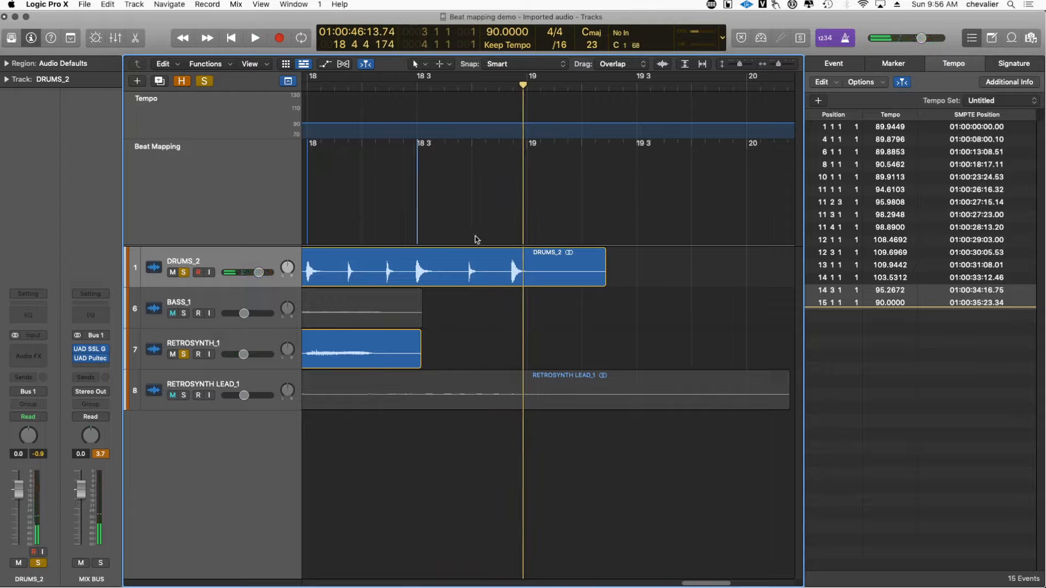
left_click(427, 258)
left_click_drag(419, 219, 414, 218)
key("space")
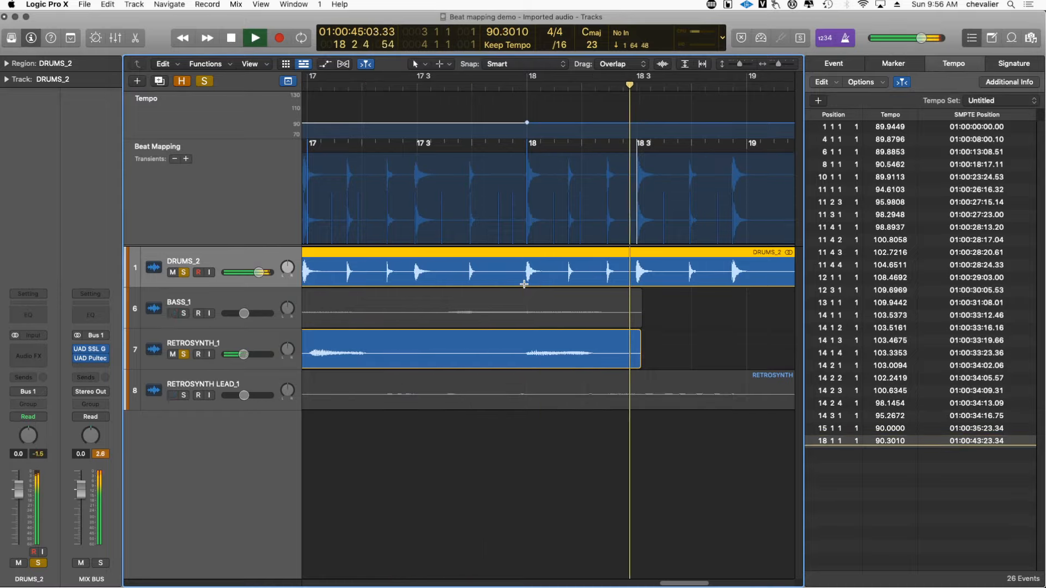
key("space")
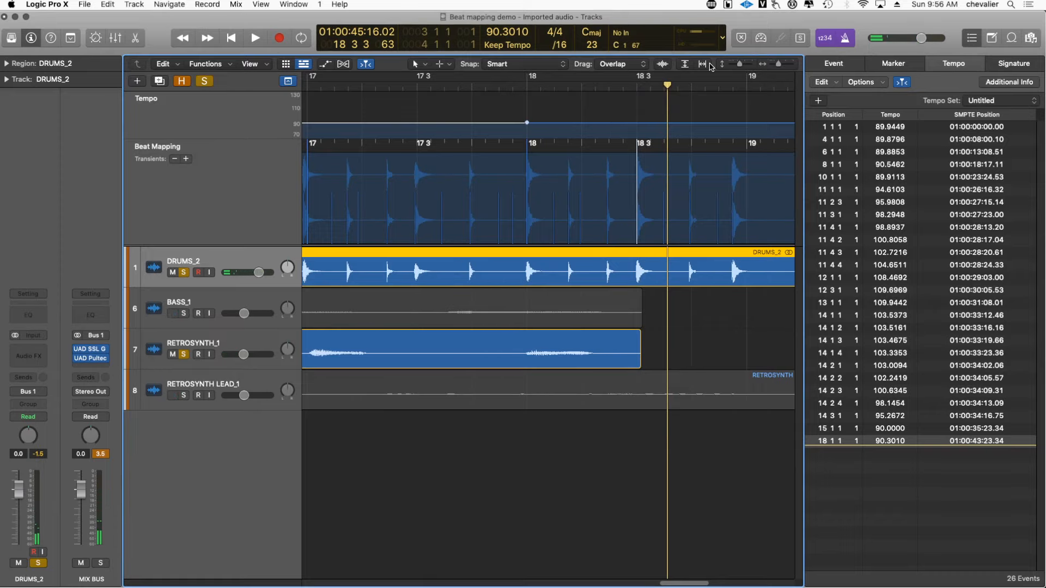
Show all channels in the Mixer, route the Click channel's output to Bus 1 (MIX BUS), and close the Mixer.
key("super+2")
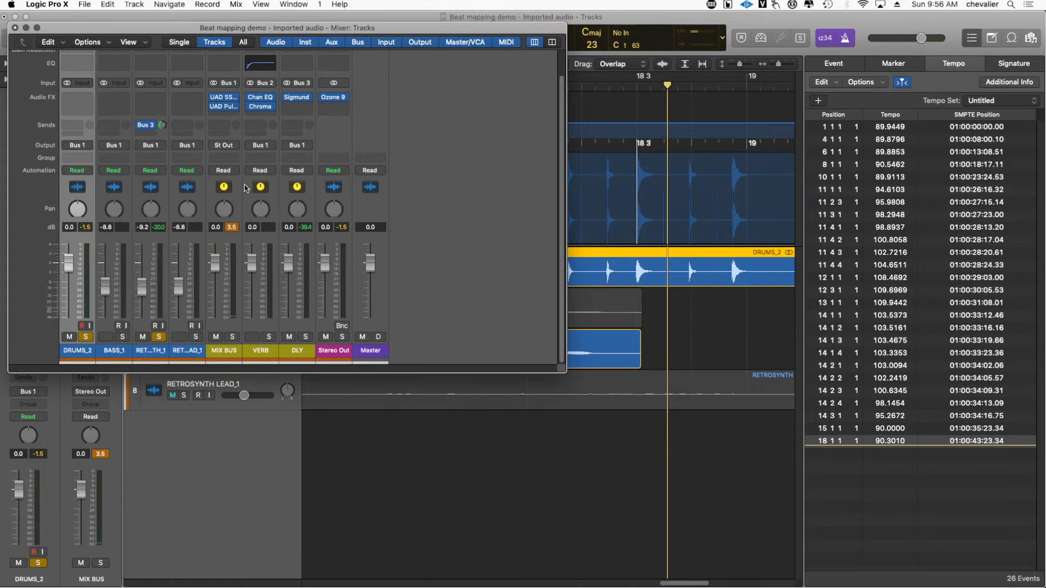
left_click(243, 42)
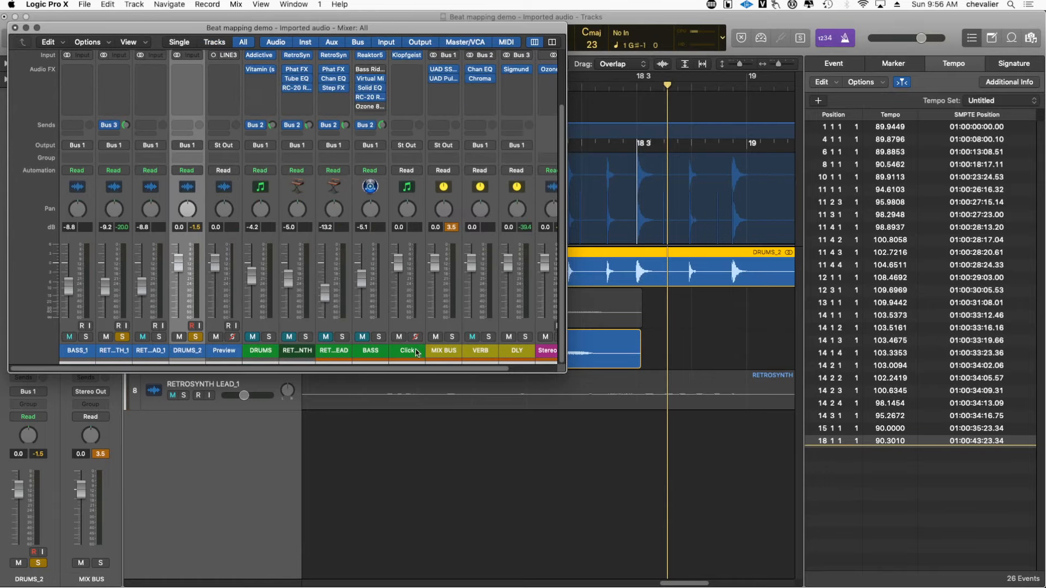
left_click(411, 145)
mouse_move(421, 186)
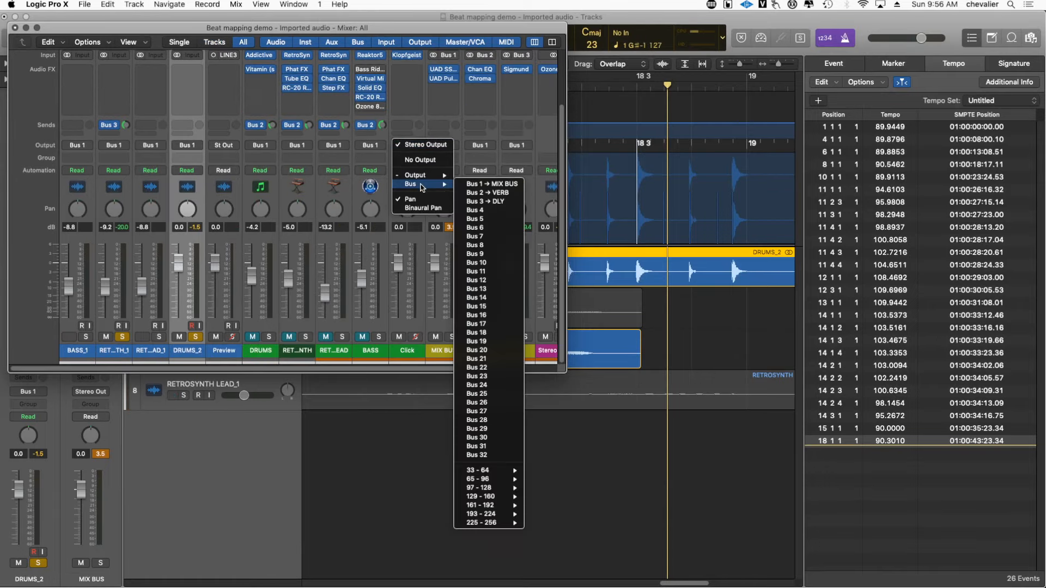
key("Escape")
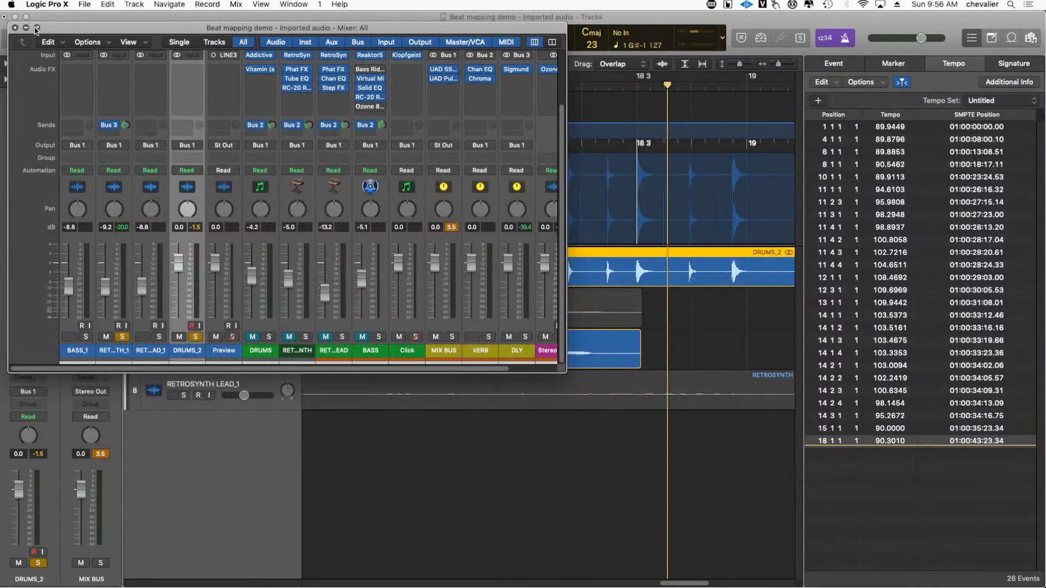
left_click(15, 28)
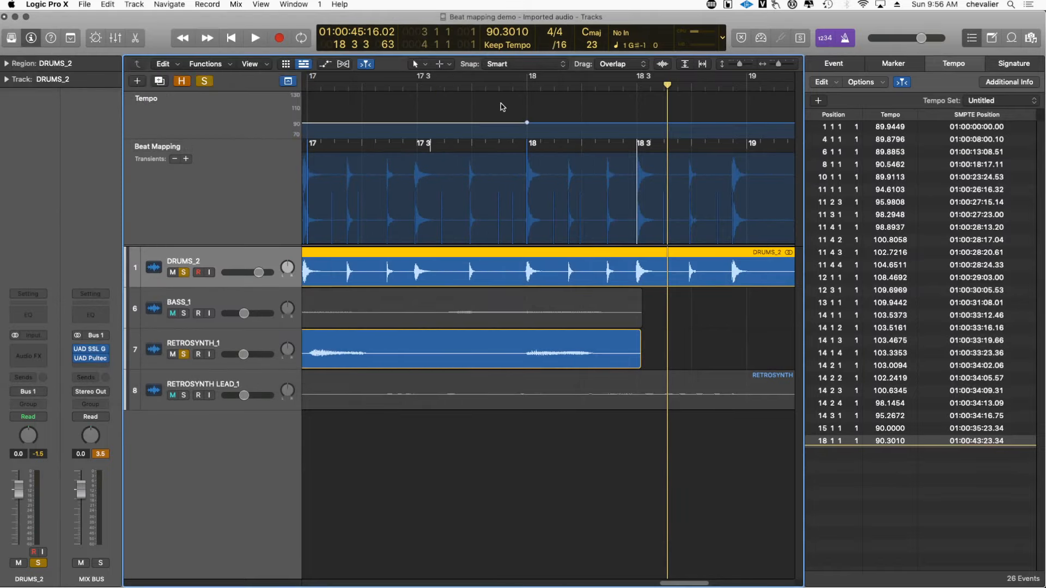
Listen to the section from bar 17 into bar 19, go to position 3 1 1 1, and play through to bar 16.
double_click(493, 89)
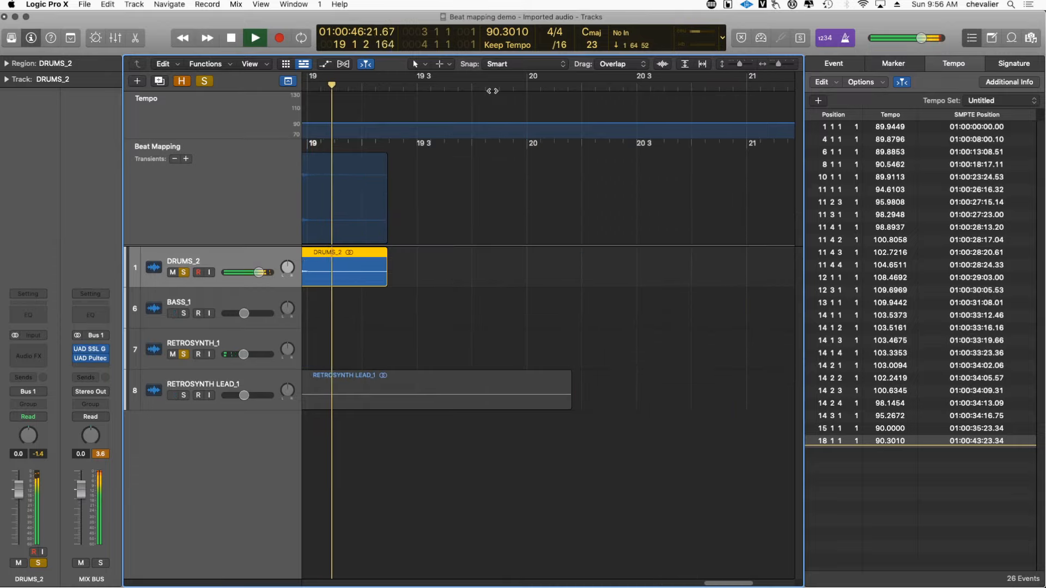
key("space")
key("slash")
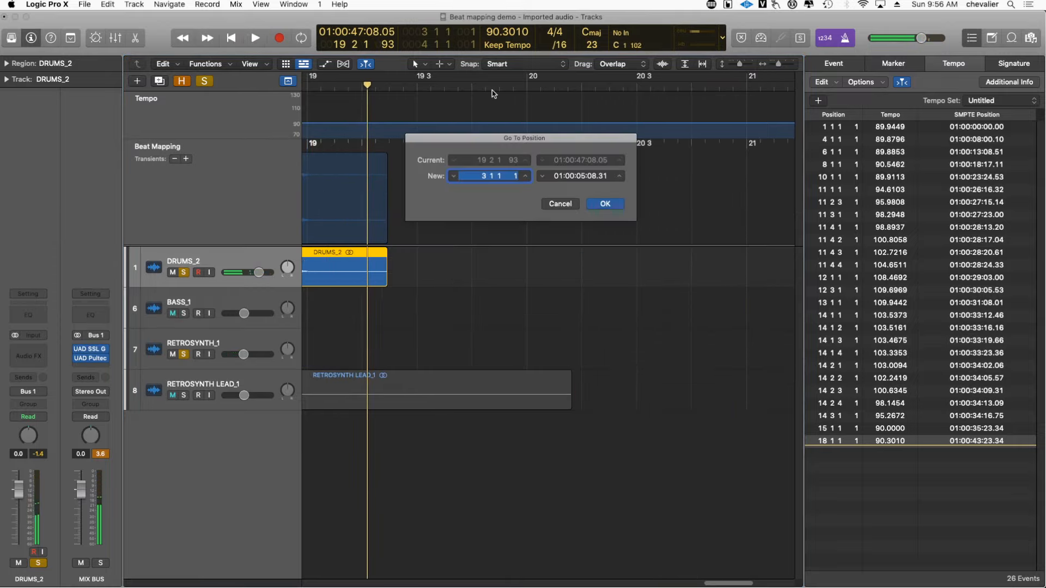
key("Return")
key("space")
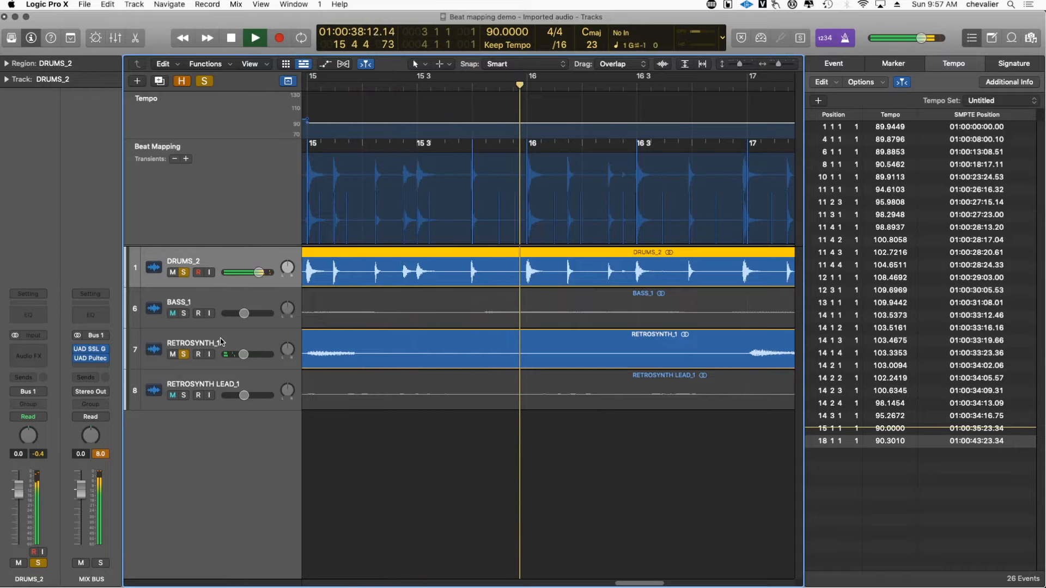
key("space")
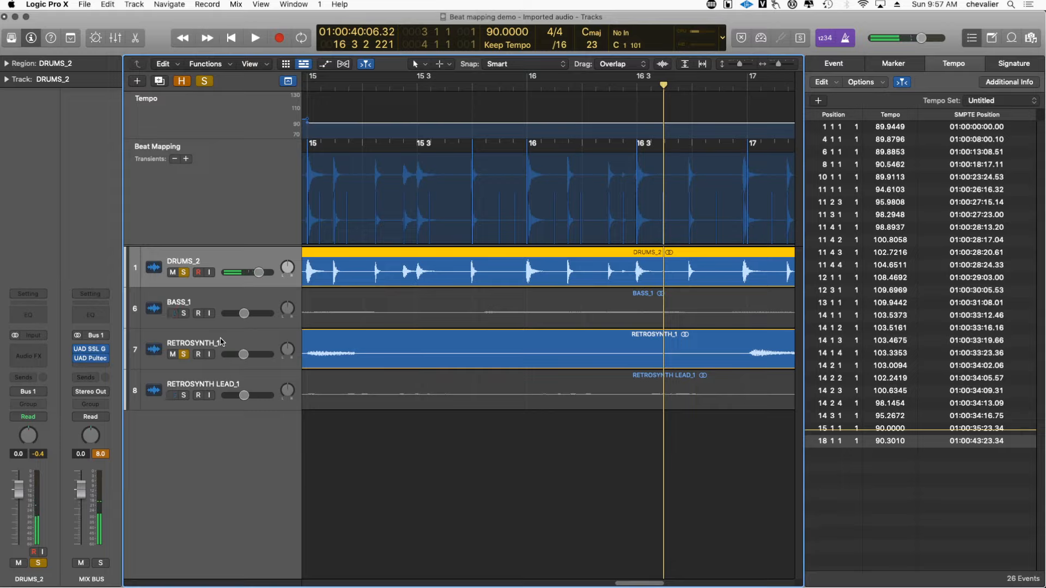
Move the playhead back to bar 12 and turn off solo on the RETROSYNTH_1 and DRUMS_2 tracks.
key("comma")
key("comma")
key("comma")
key("comma")
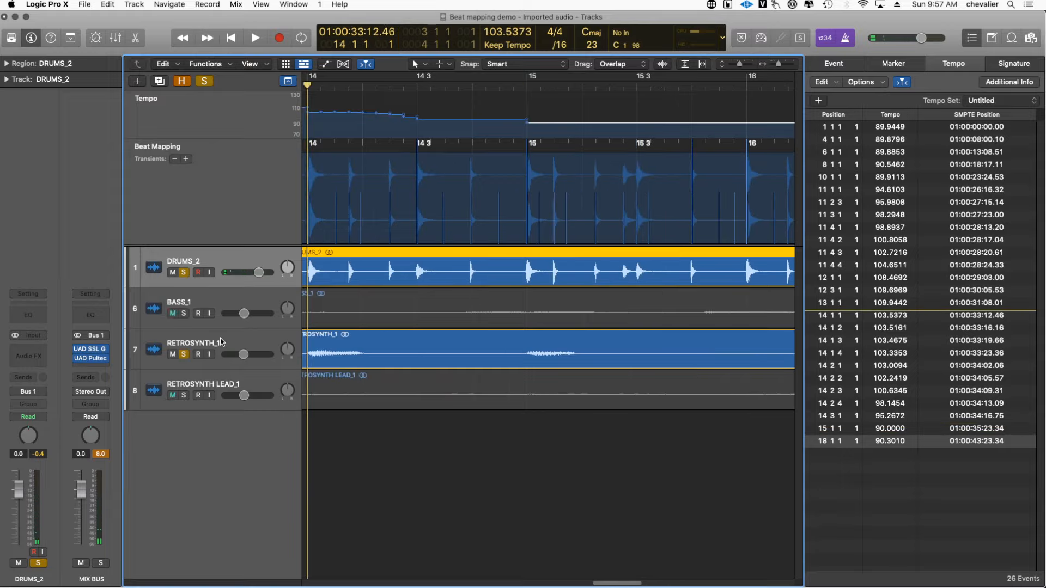
key("comma")
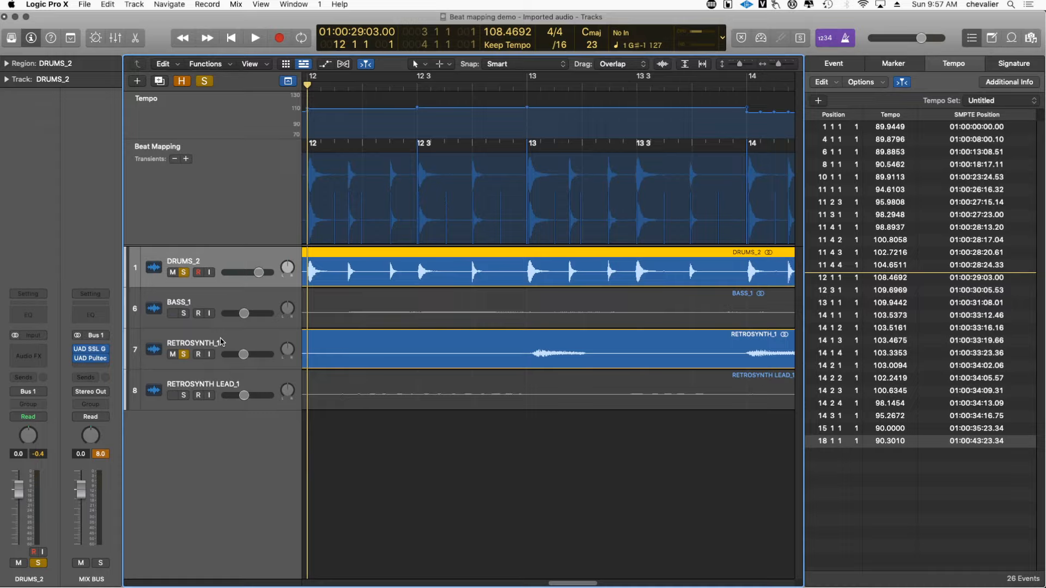
left_click(186, 354)
left_click(183, 273)
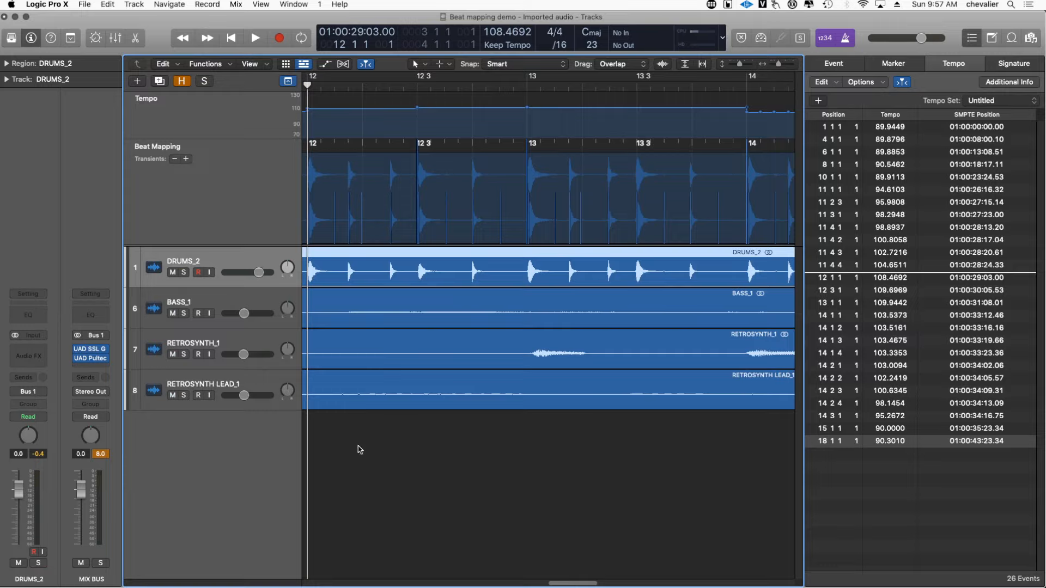
Hide the tempo list, leaving the editor and loop browser closed, to give the arrangement the full width.
key("p")
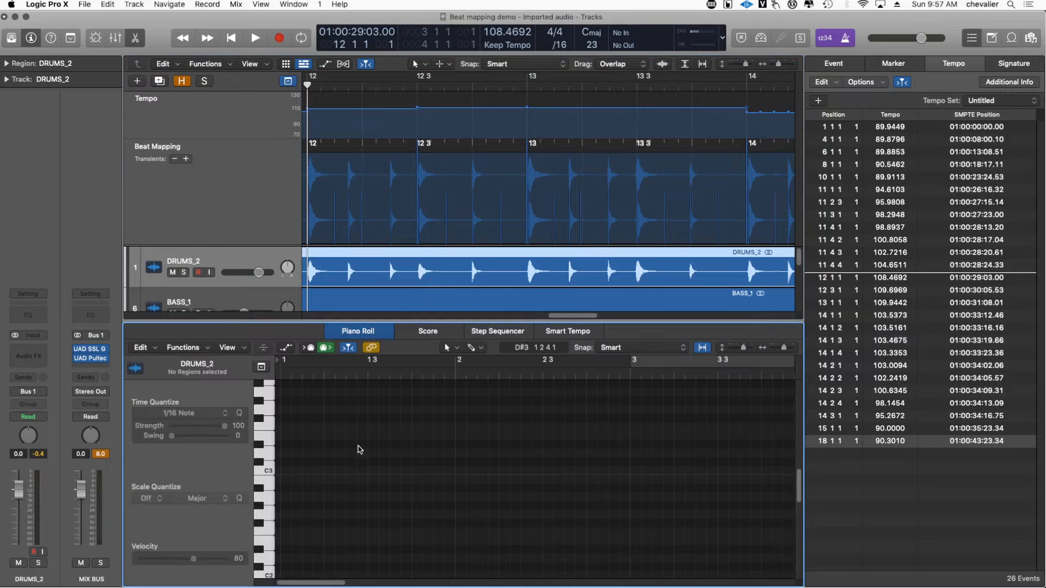
key("p")
key("o")
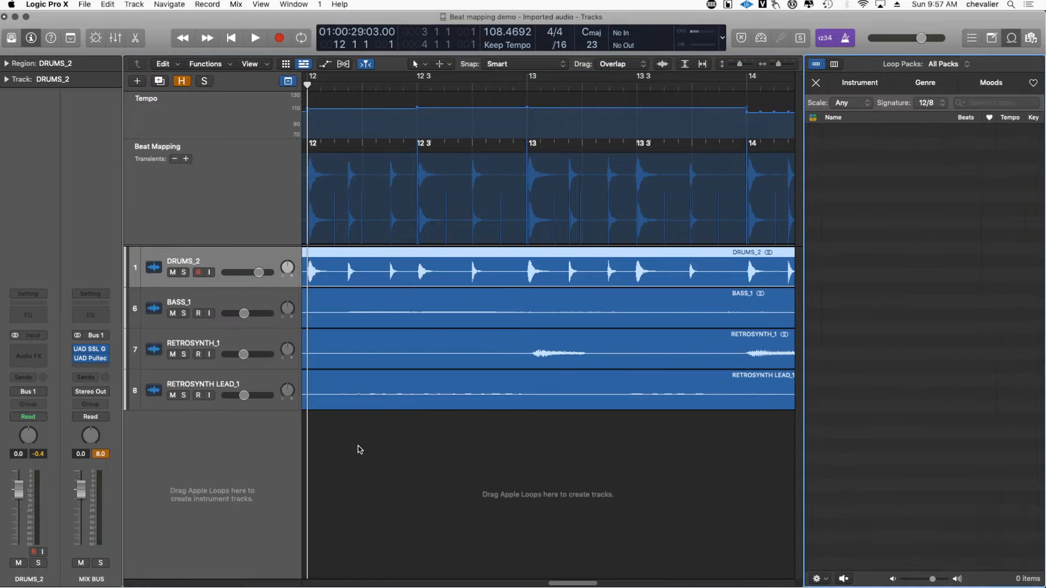
key("o")
Play the full unsoloed mix from the start of the project with the whole arrangement in view.
key("super+Left")
key("super+Left")
key("super+Left")
key("super+Left")
key("super+Left")
key("super+Left")
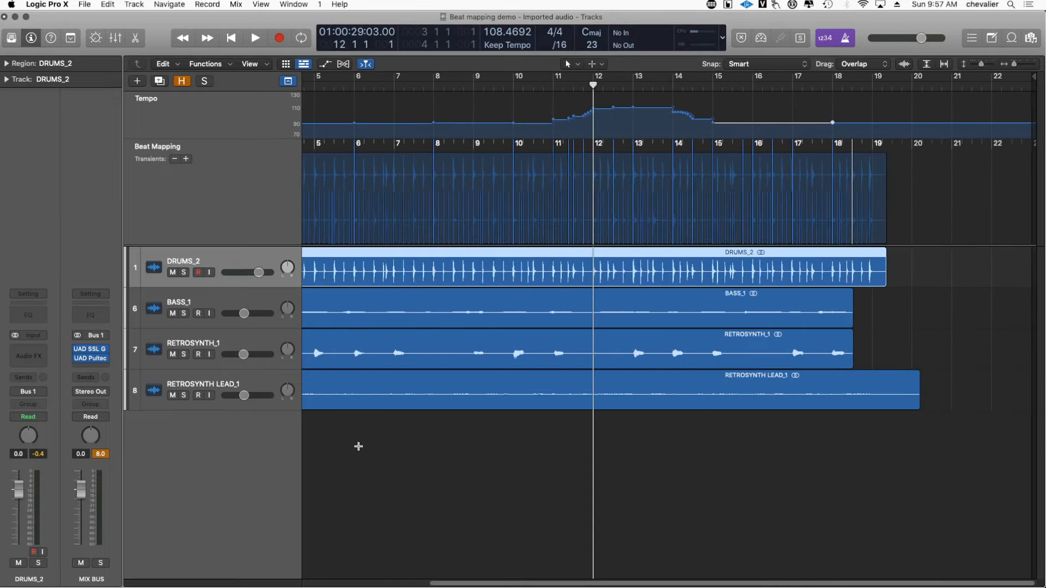
key("Return")
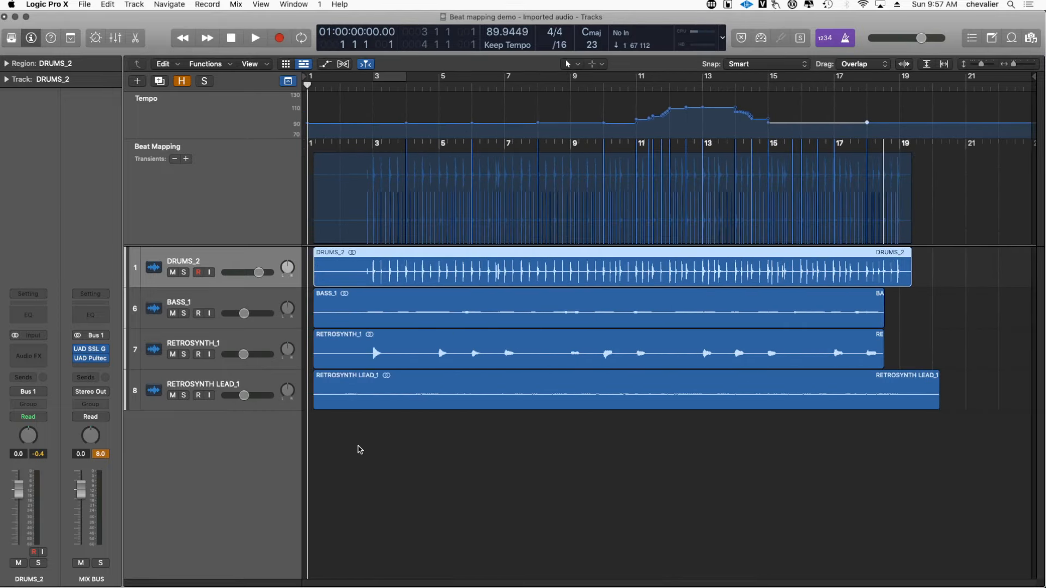
key("space")
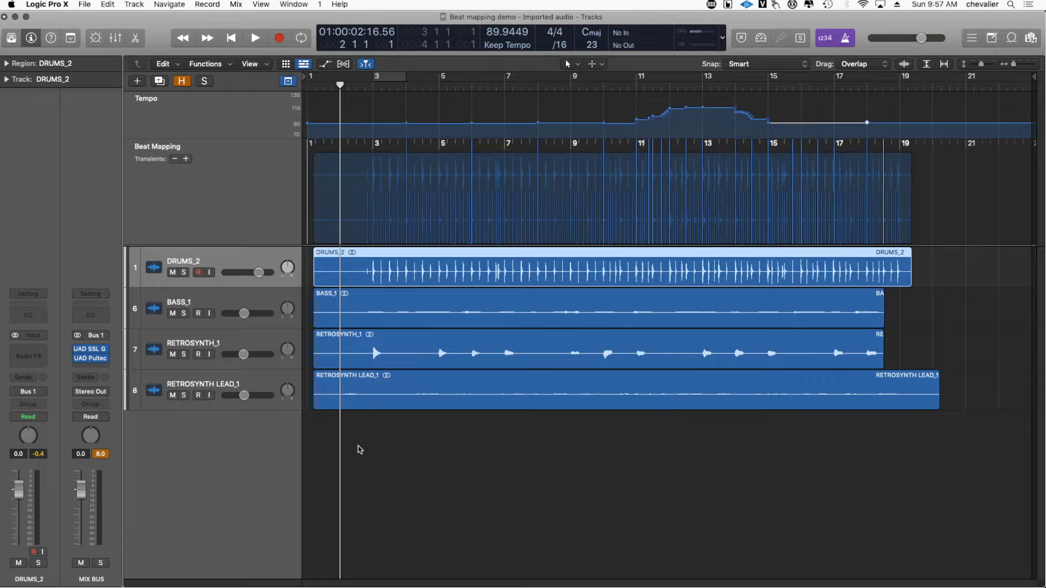
key("space")
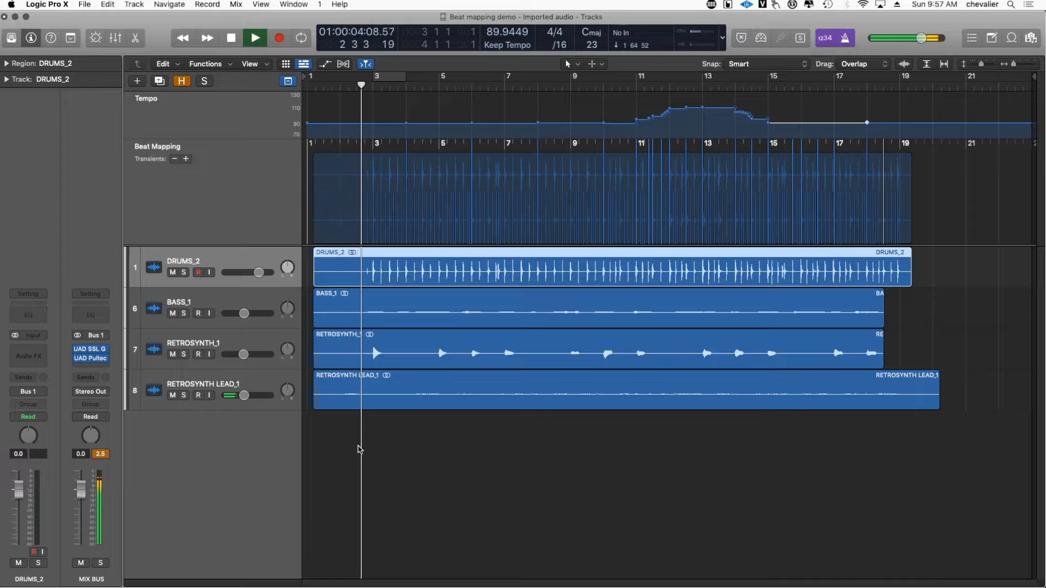